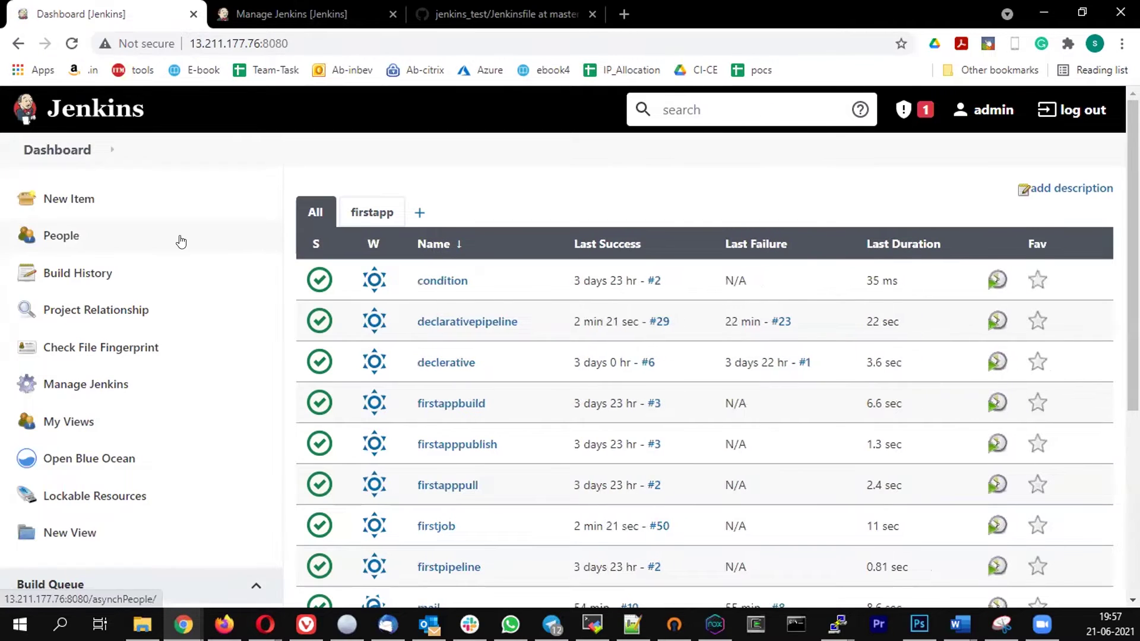
- Start a new item named 'approval' with the Pipeline project type
click(65, 204)
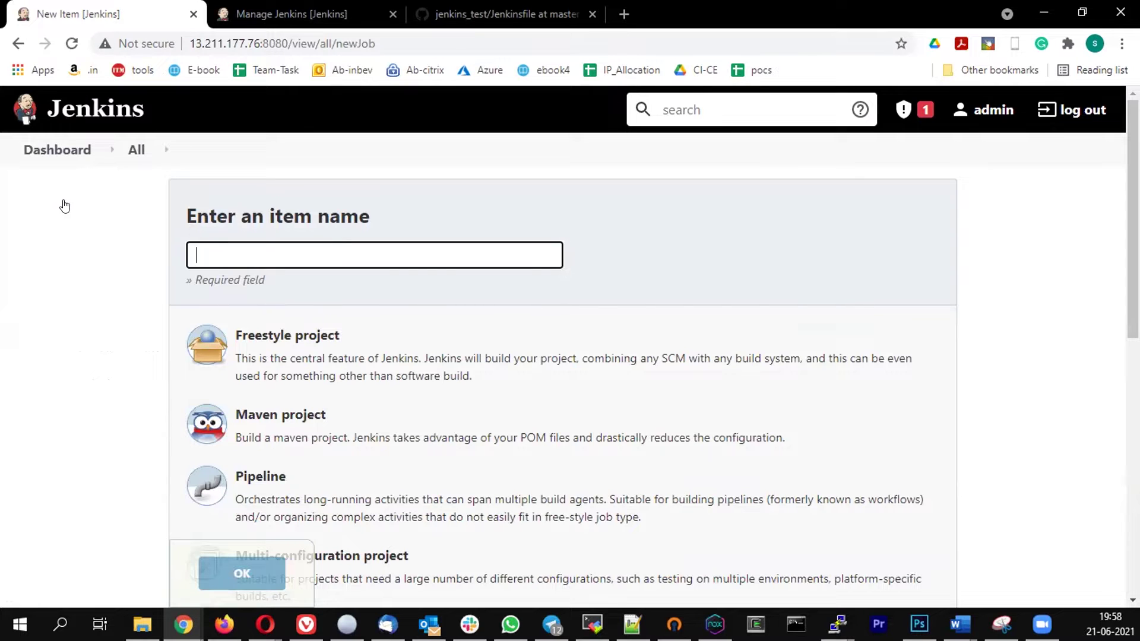
click(254, 255)
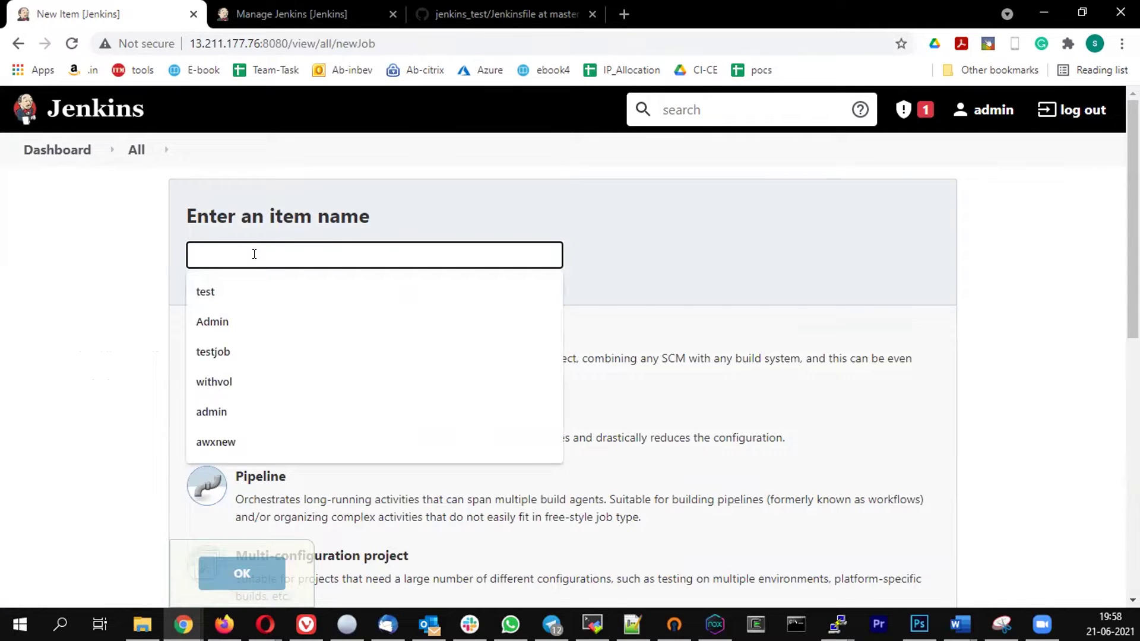
text(approval)
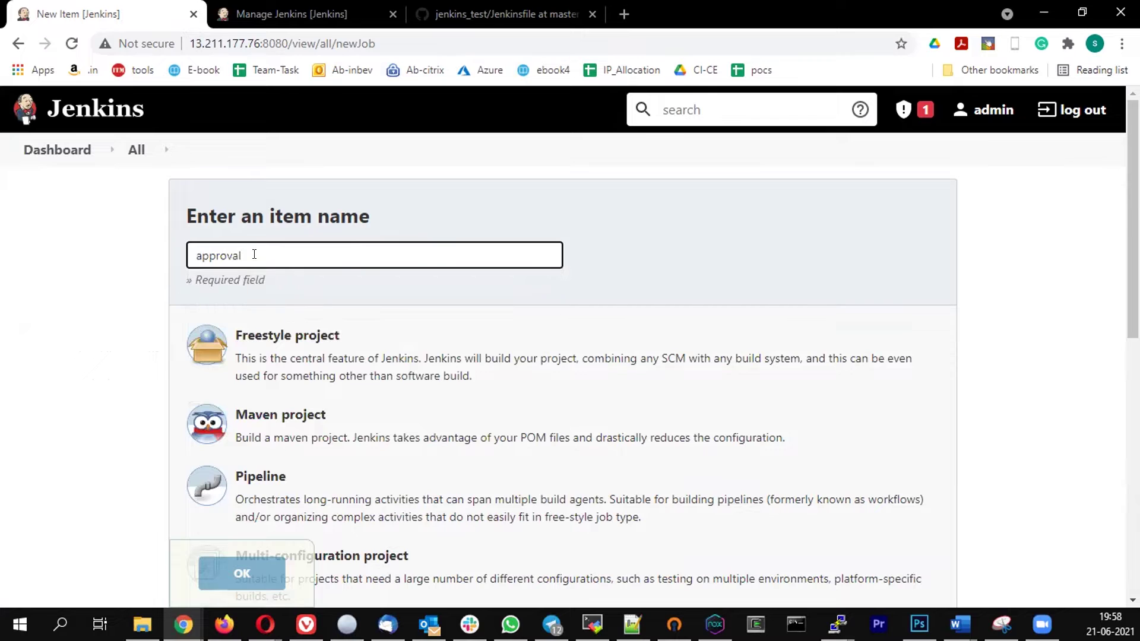
click(252, 495)
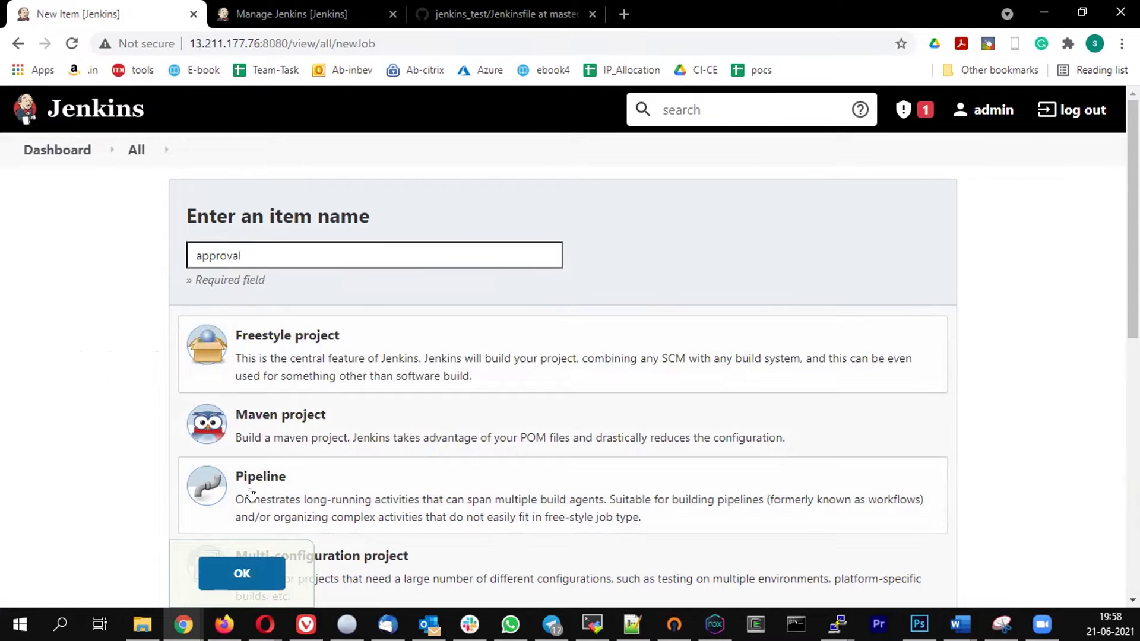
- Create the job and begin a declarative pipeline with agent any and a stages block
click(239, 575)
scroll(389, 333, down, 1)
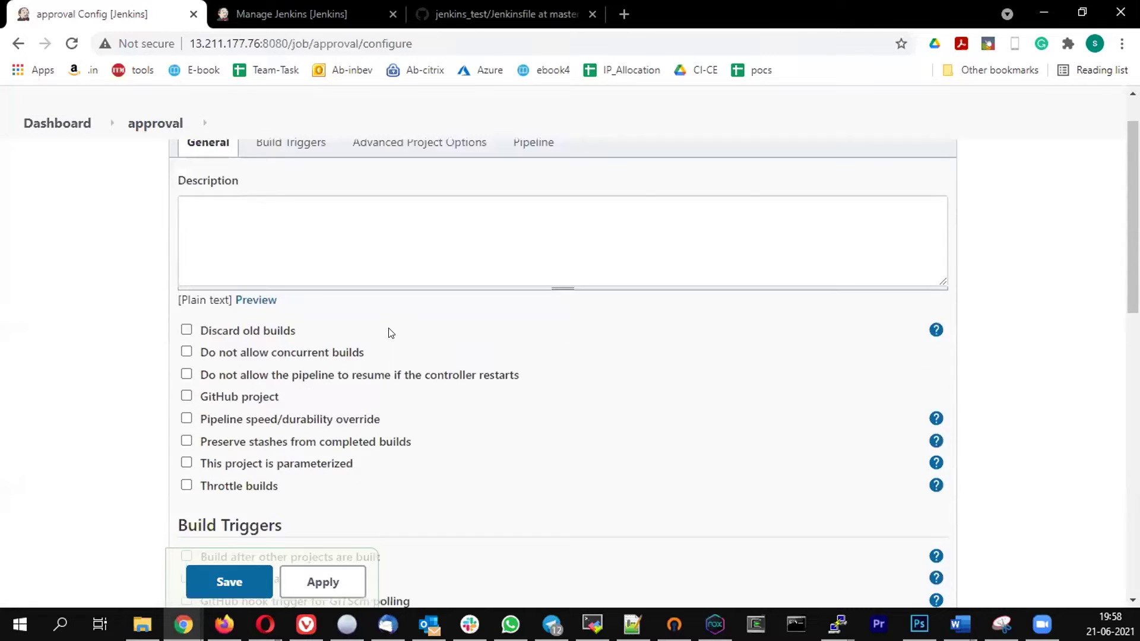
scroll(389, 332, down, 5)
scroll(387, 328, down, 3)
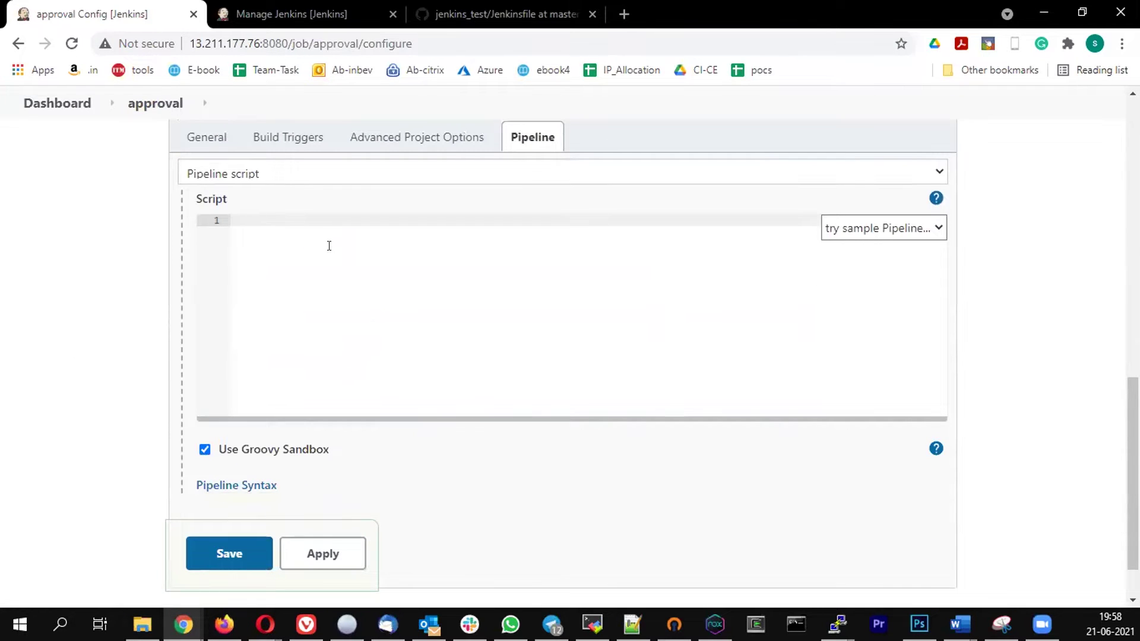
text(pipeline )
text({)
key(Return)
text(a)
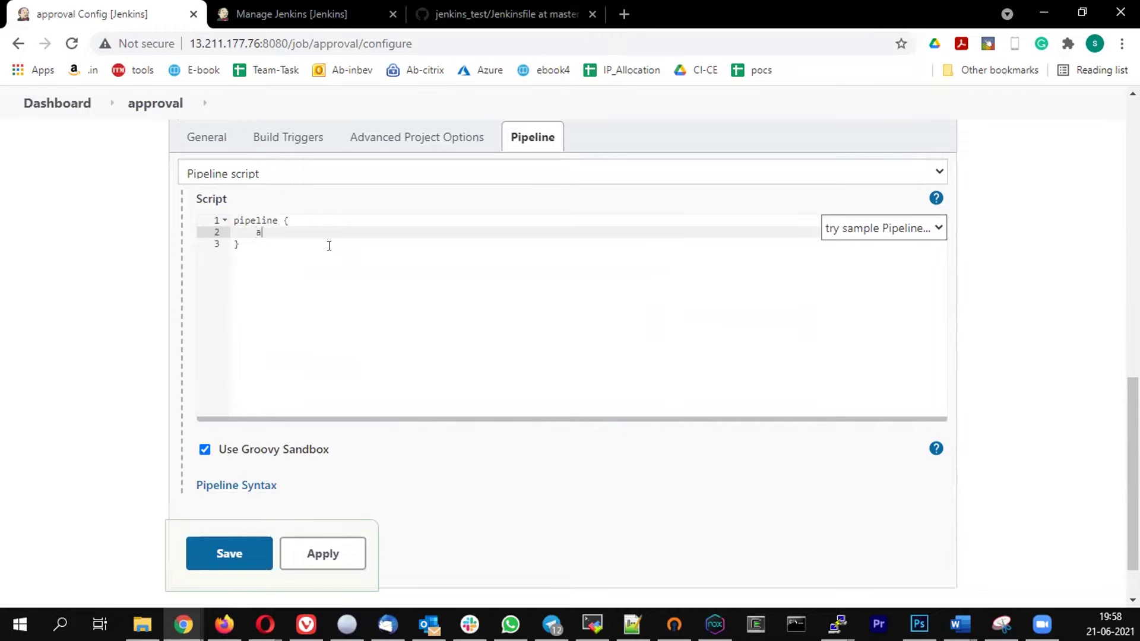
text(gent any)
key(Return)
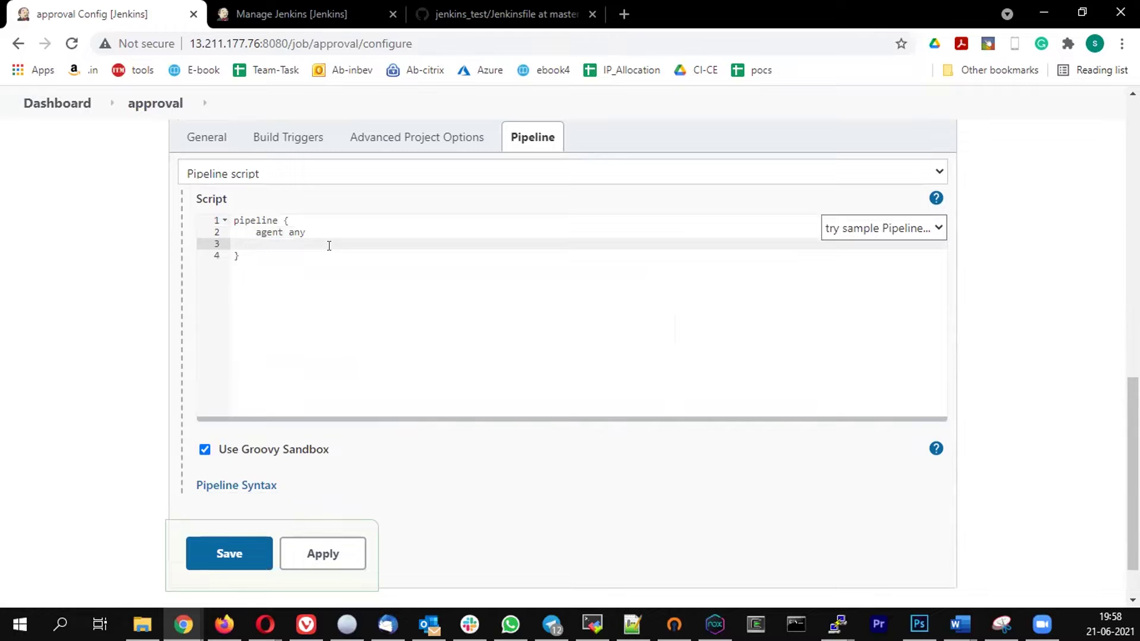
text(stages )
text({)
key(Return)
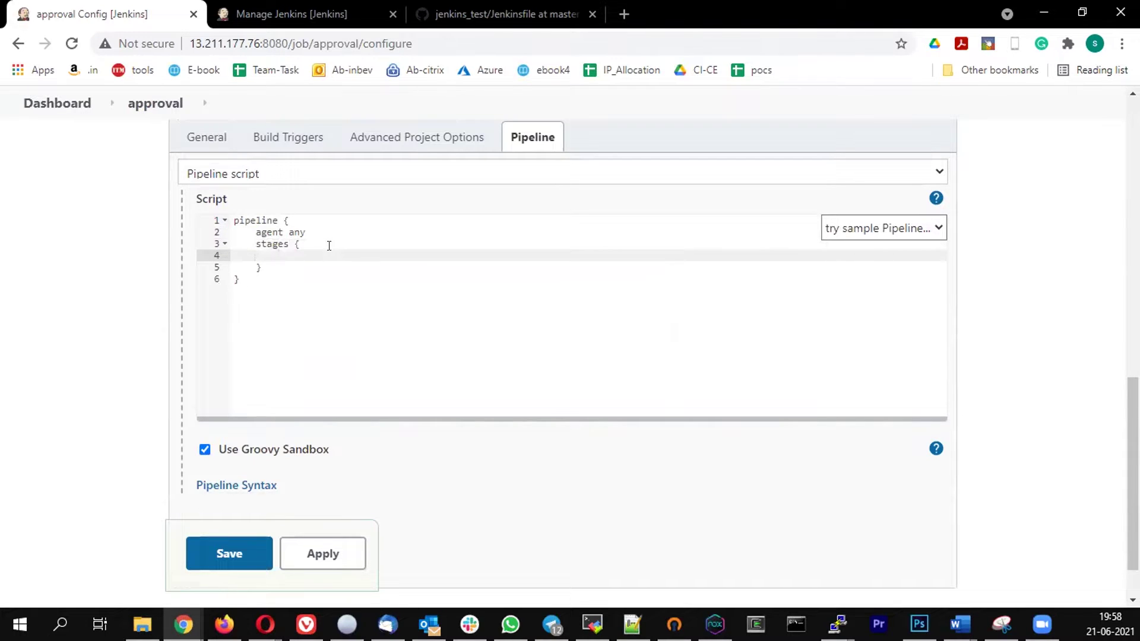
text(stage )
text({)
key(Return)
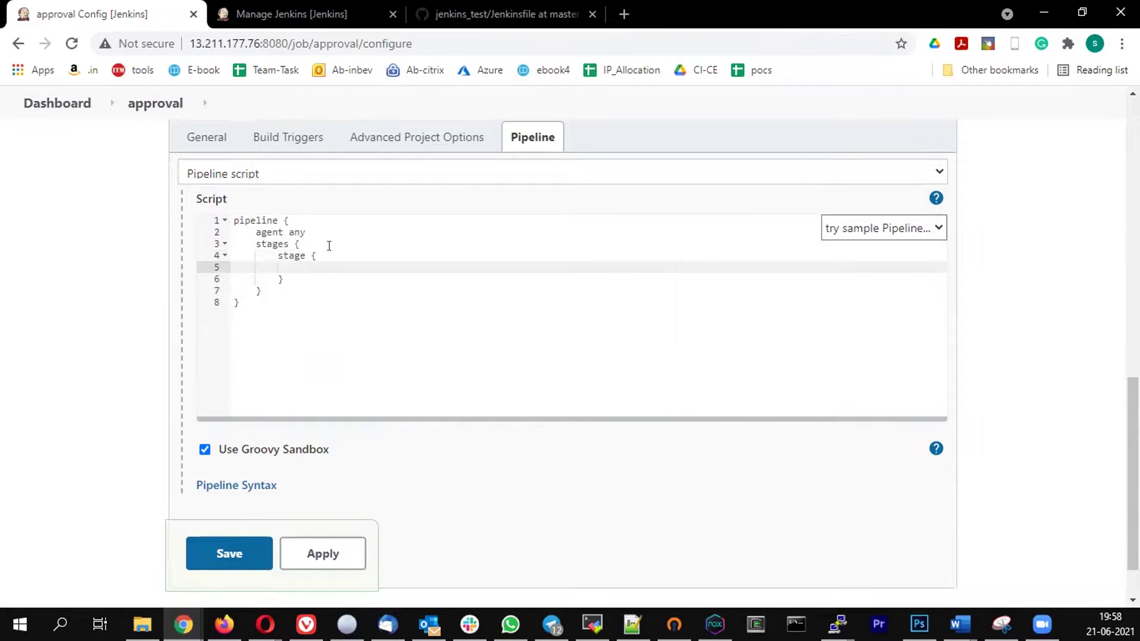
- Name the stage Build and give it steps echoing 'Building application'
key(Up)
key(Right)
key(Right)
key(Right)
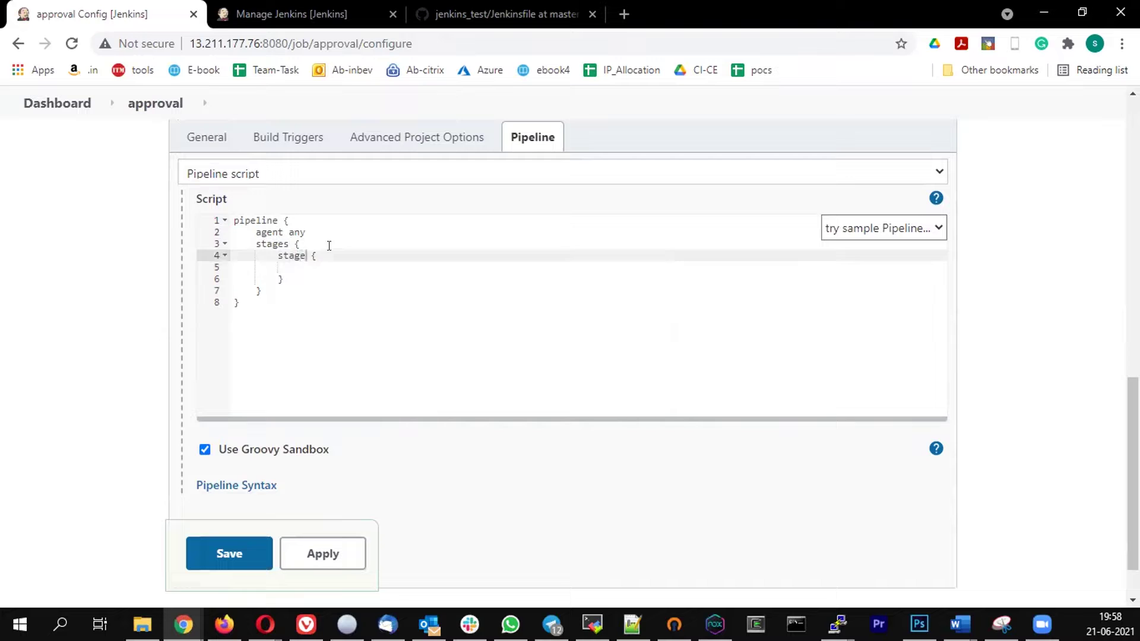
text((")
text(Buils)
key(Down)
key(Up)
key(BackSpace)
text(d)
key(Down)
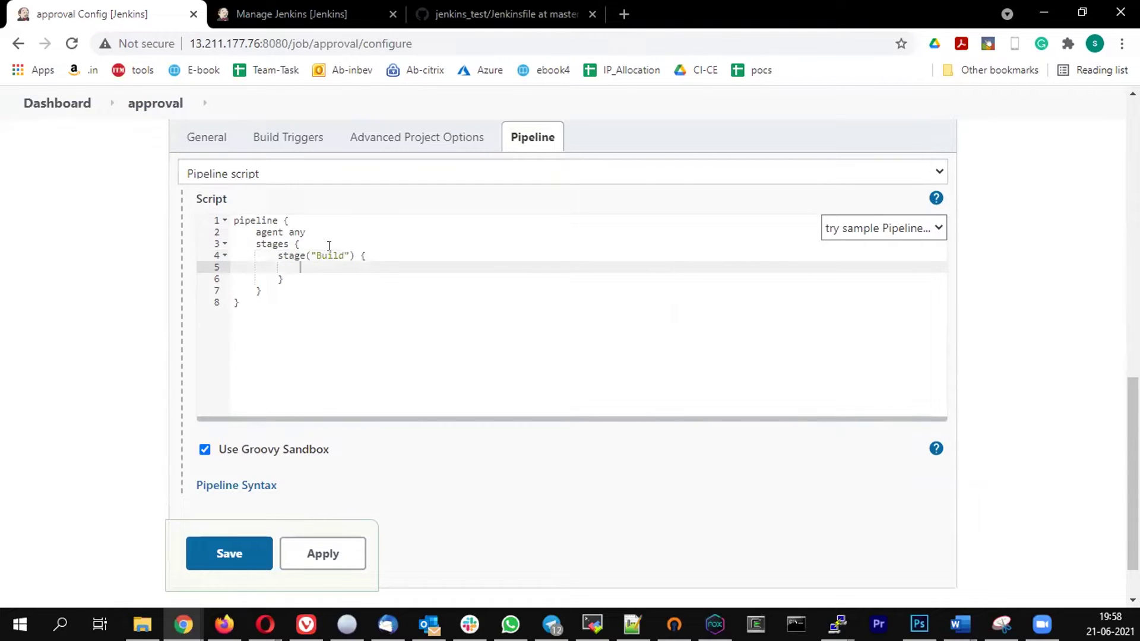
text(s)
text(teps {)
key(Return)
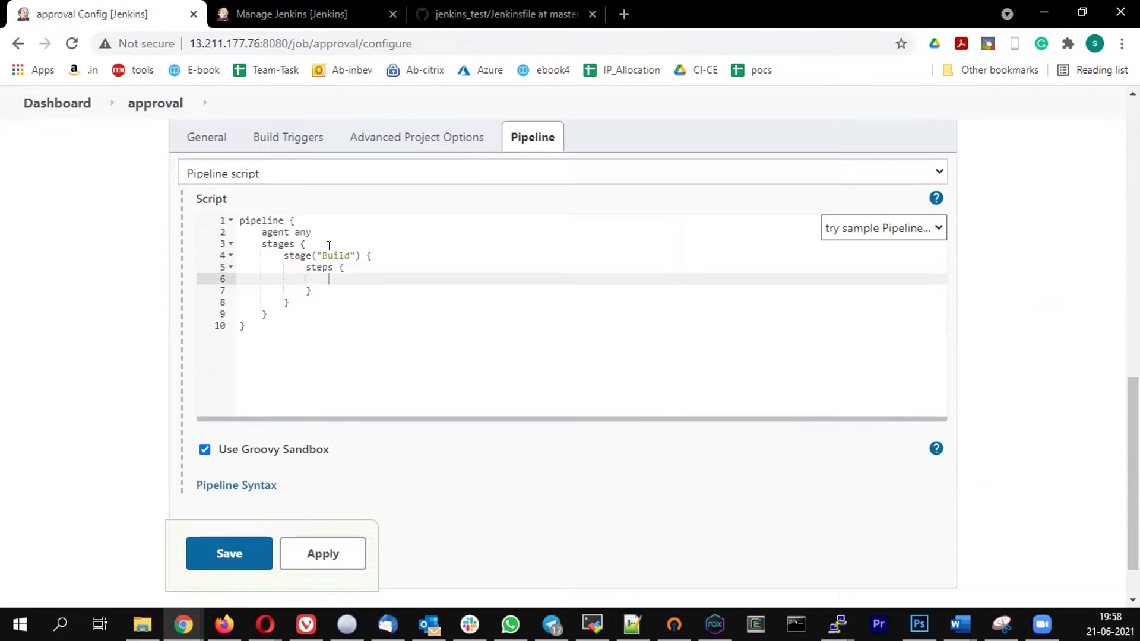
text(echo "Building applica)
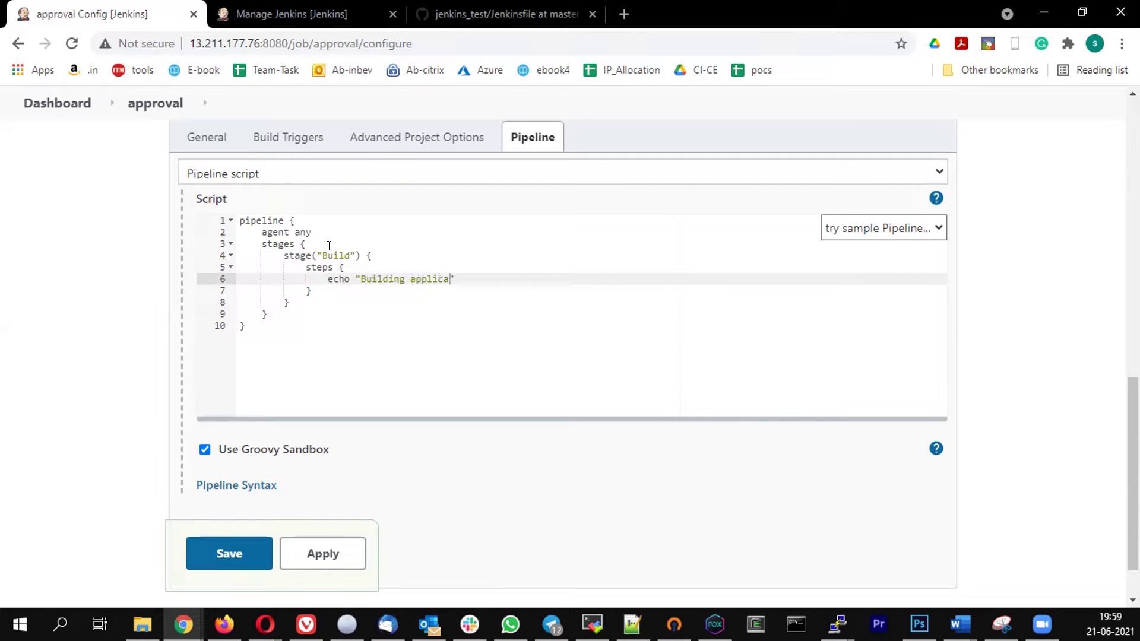
text(tion)
key(Down)
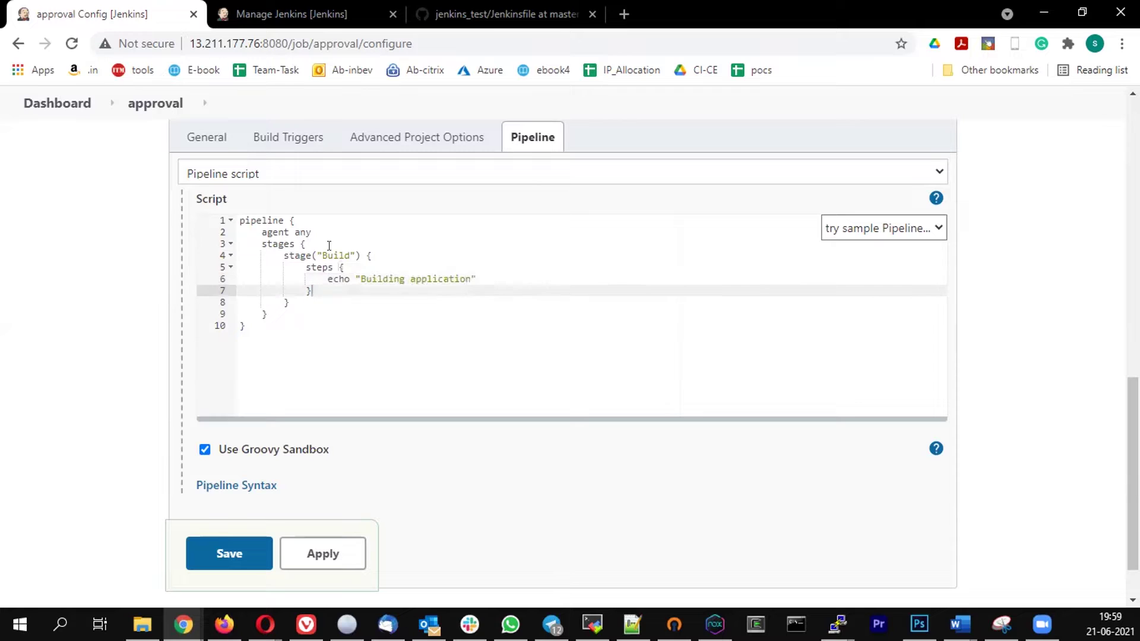
key(Down)
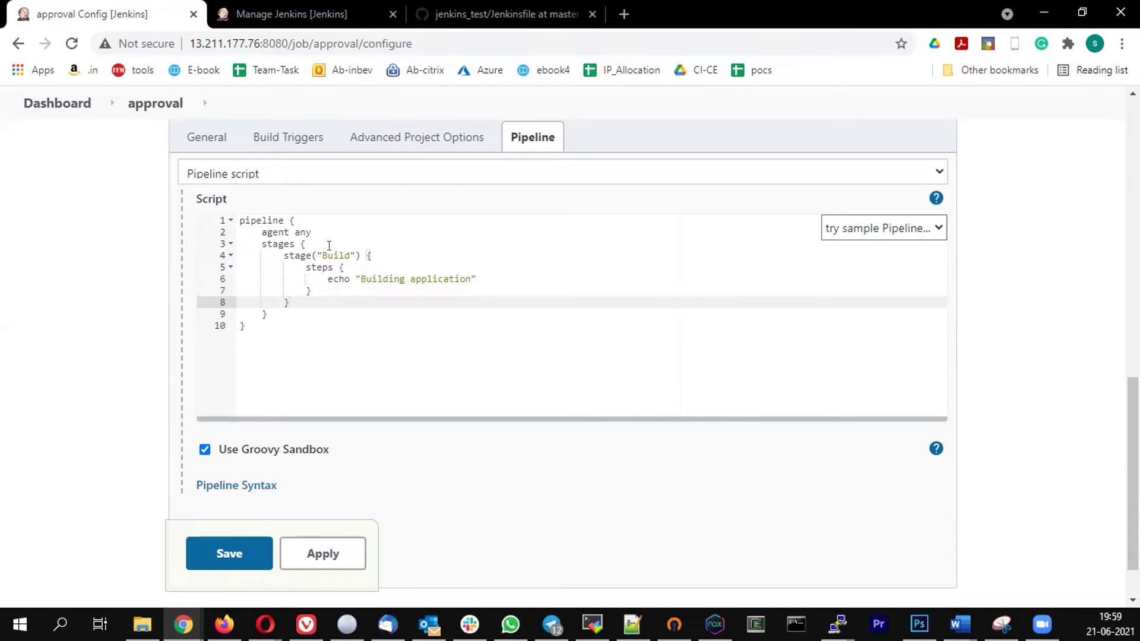
- Add a new stage named 'Get Approval' after the Build stage
key(Return)
key(Return)
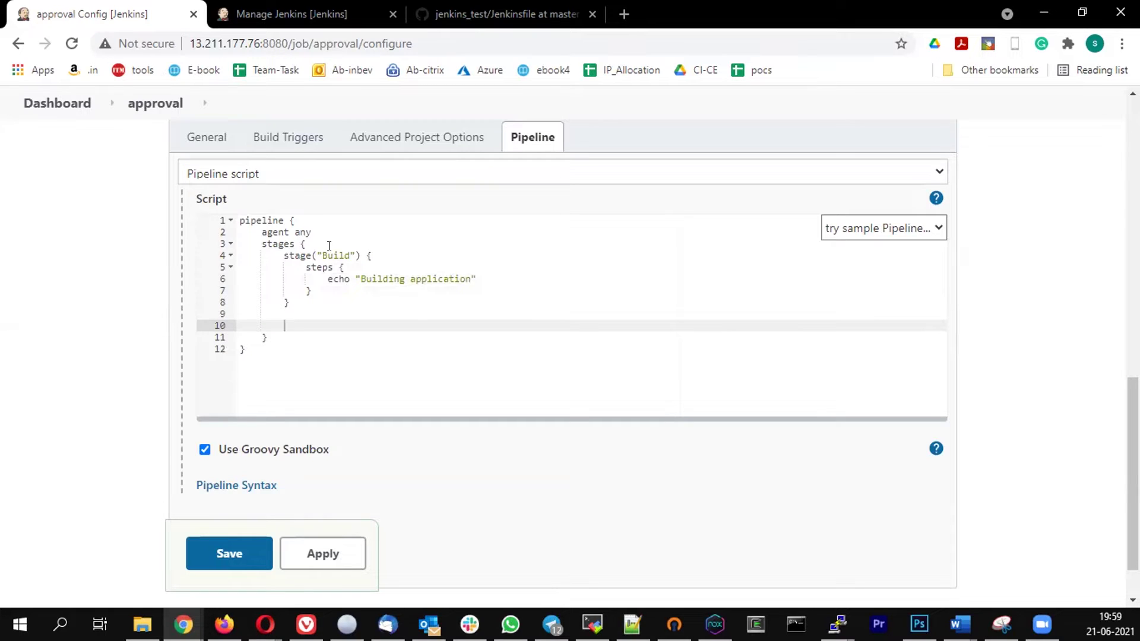
text(stage)
text(()
text(Get)
key(BackSpace)
key(BackSpace)
key(BackSpace)
text("Get A)
text(pprob)
key(BackSpace)
text(v)
text(al") )
text({)
- Give Get Approval a steps block with input 'Please approve tp procees with deployment'
key(Return)
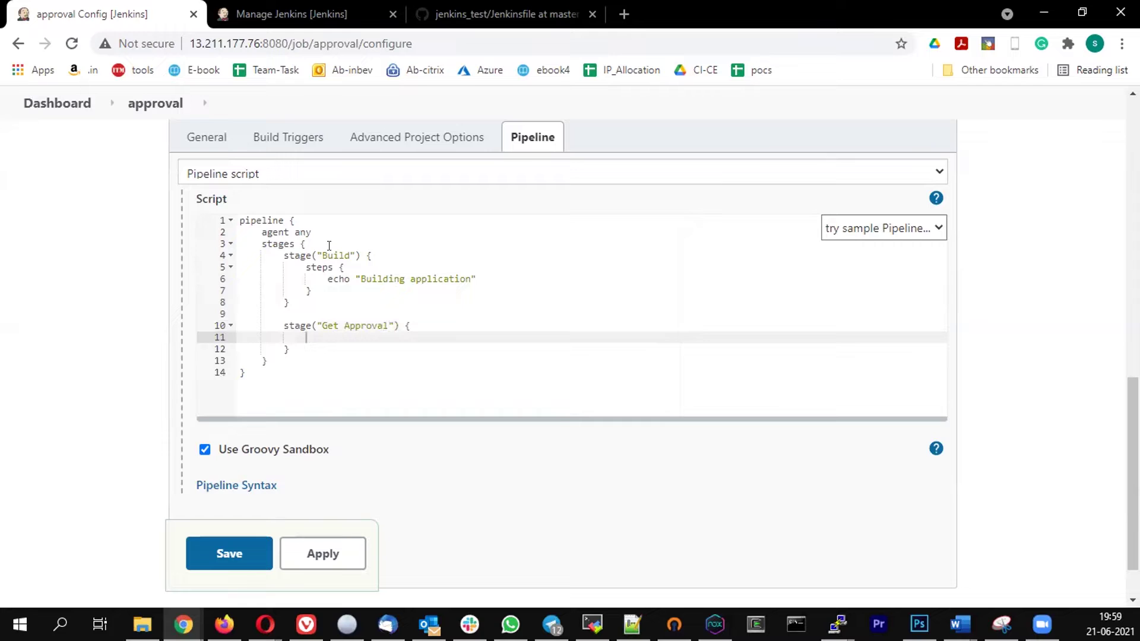
text(s)
text(teps {)
key(Return)
text(i)
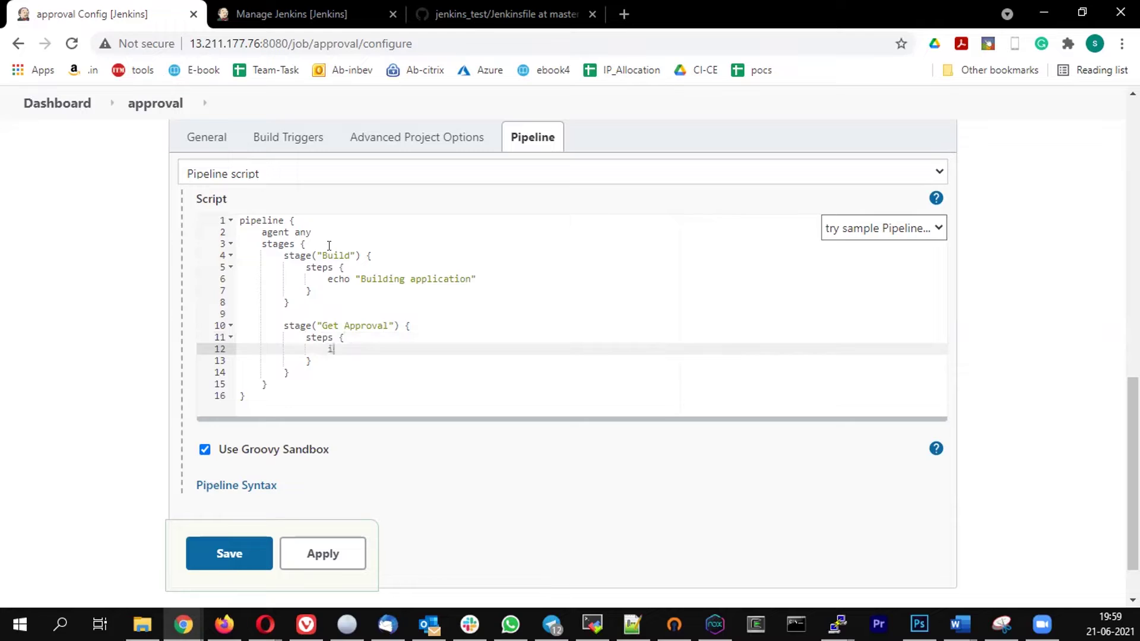
text(nput )
text(")
text(Please )
text(approve )
text(the)
key(BackSpace)
key(BackSpace)
key(BackSpace)
key(BackSpace)
text(tp )
text(prov)
key(BackSpace)
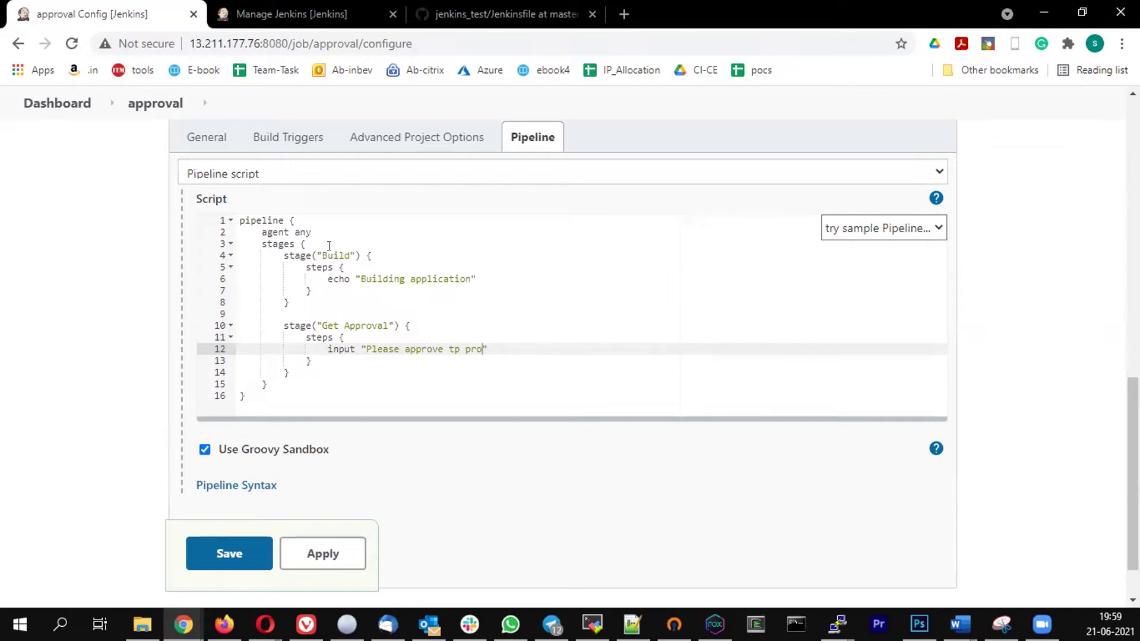
text(cees with d)
text(eployment)
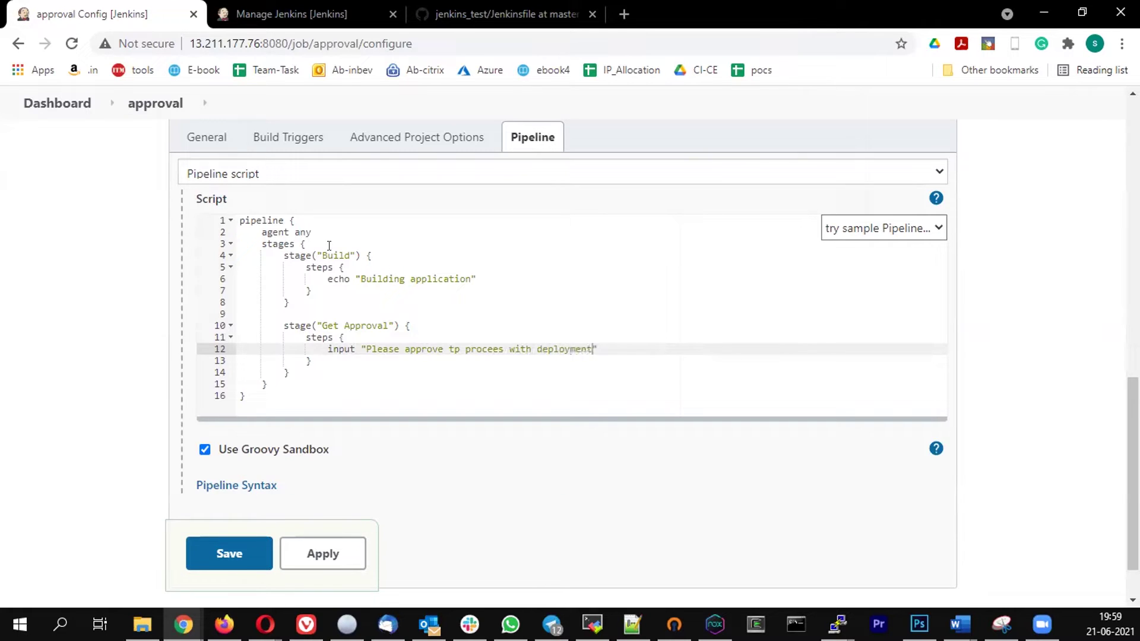
key(Down)
key(Down)
key(Down)
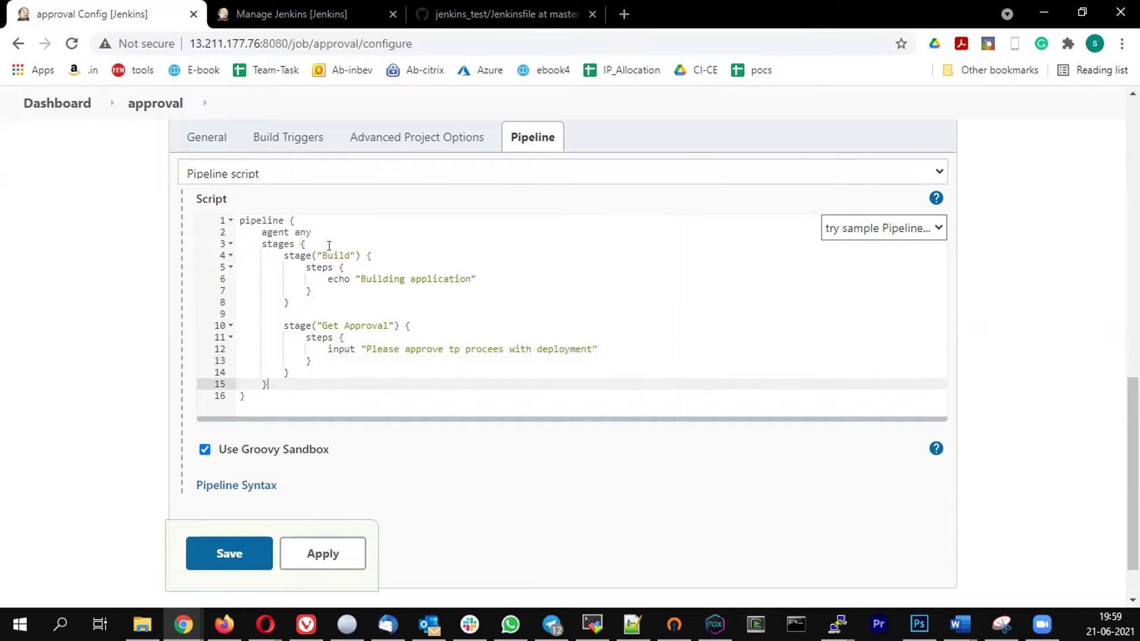
key(Up)
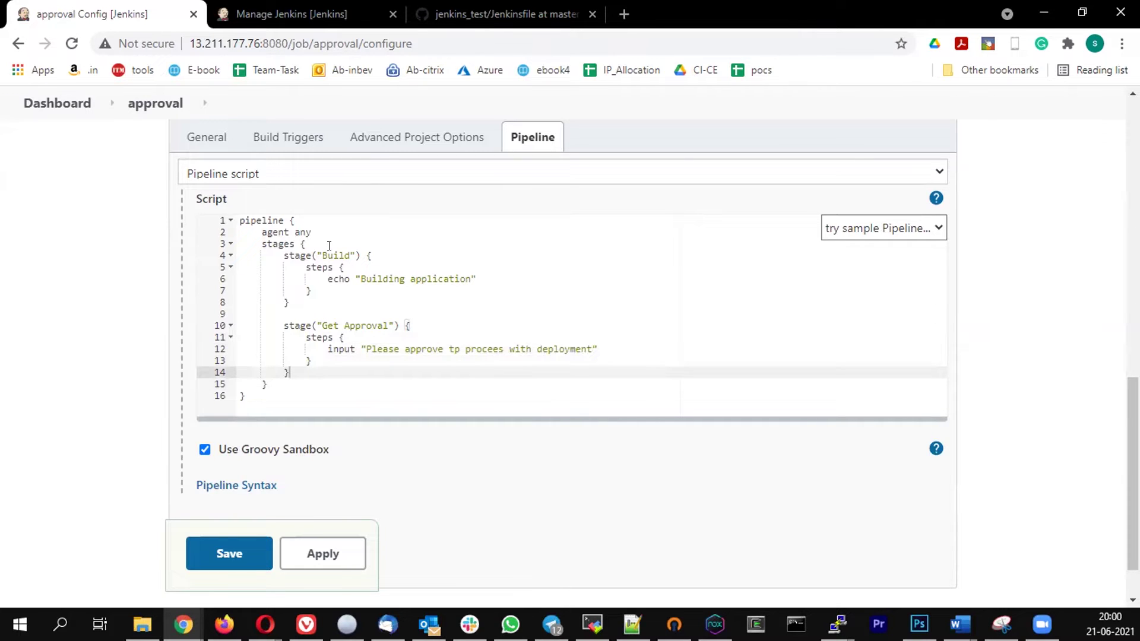
- Add stage('Deploy') with steps { echo "Deploying Application" } after Get Approval
key(Return)
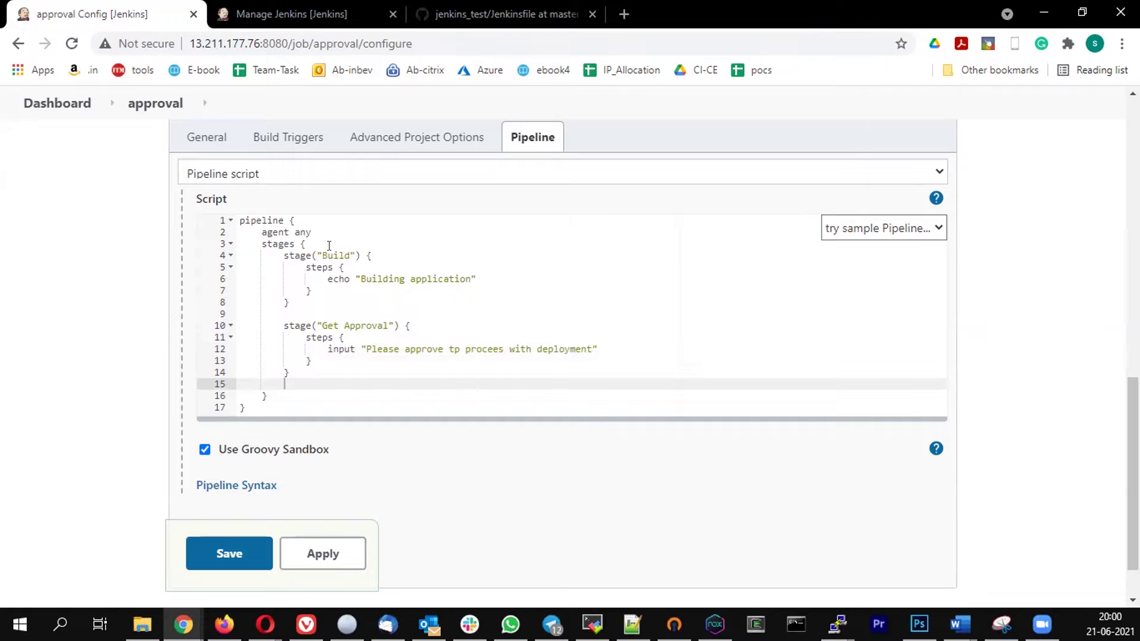
key(Return)
text(stage)
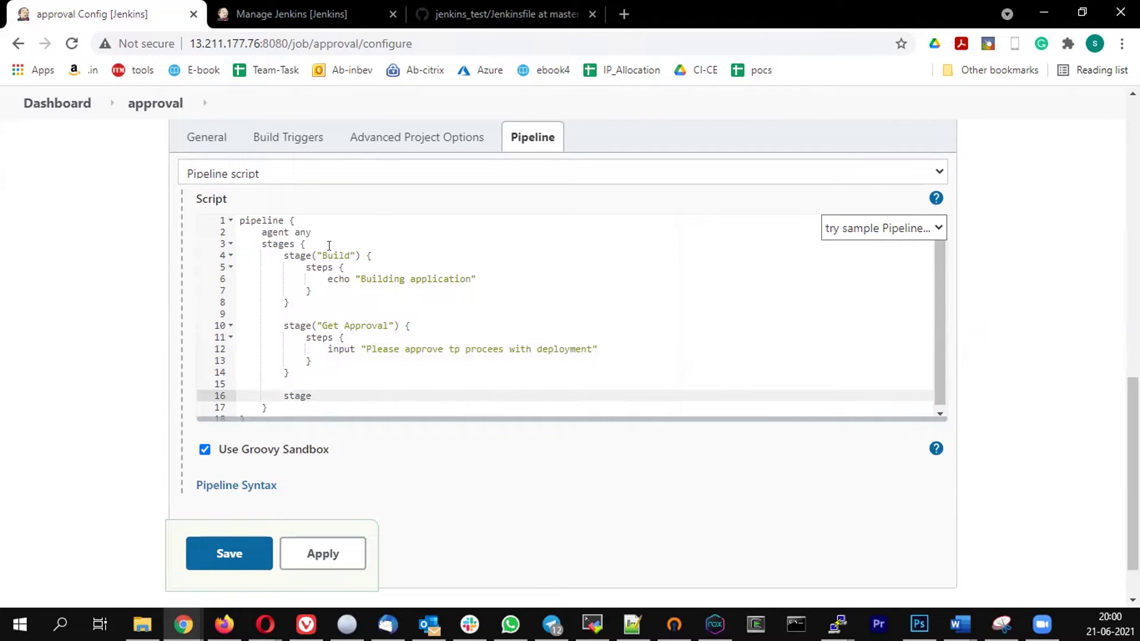
text(()
text(")
text(Deploy)
key(Right)
text({)
key(Return)
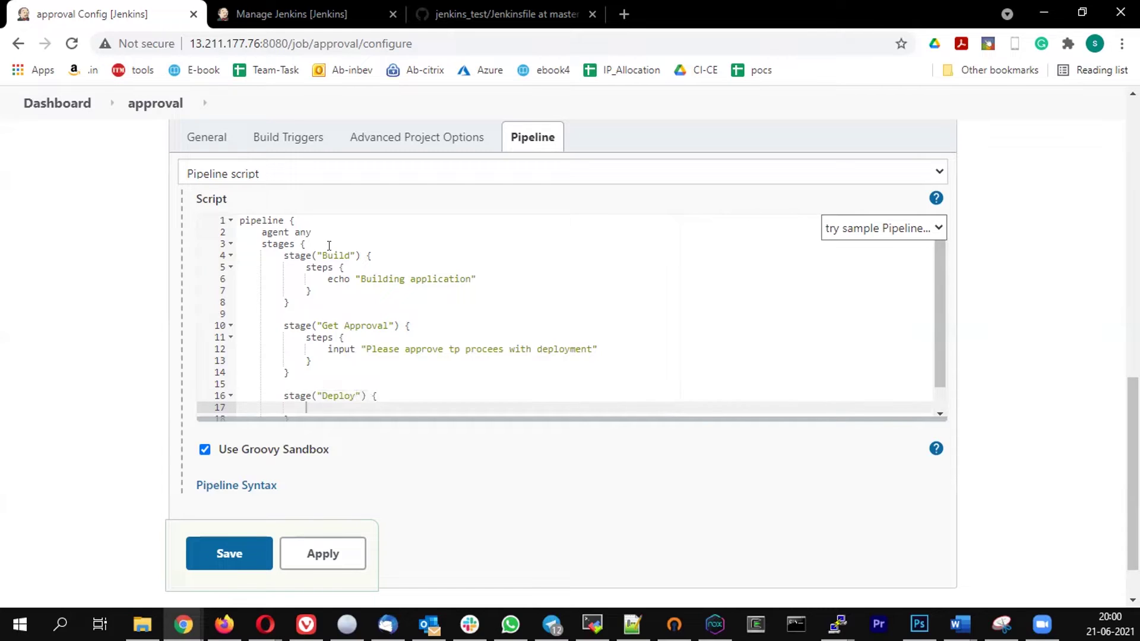
text(steps)
scroll(552, 341, down, 1)
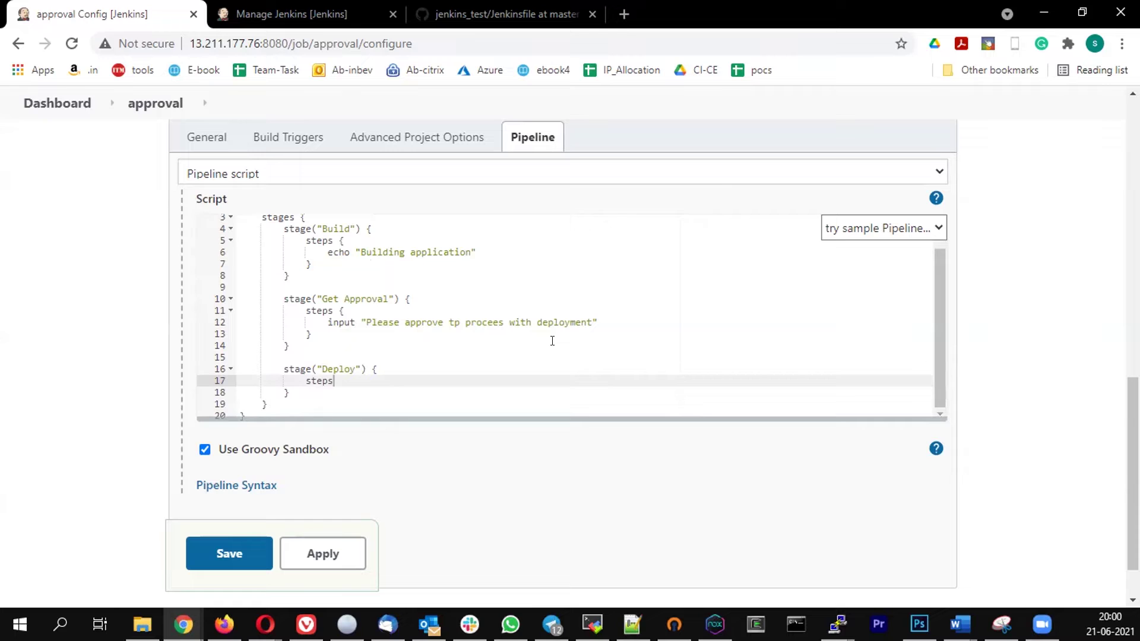
text({)
key(Return)
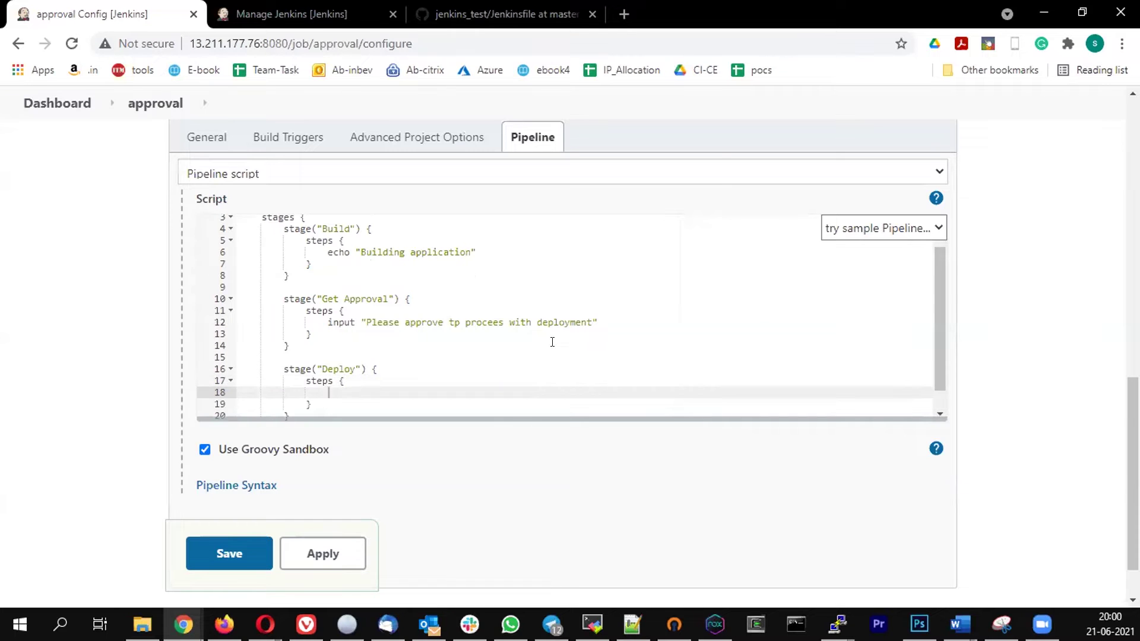
text(echo )
text(")
text(Deployin)
text(g Appl)
text(ication)
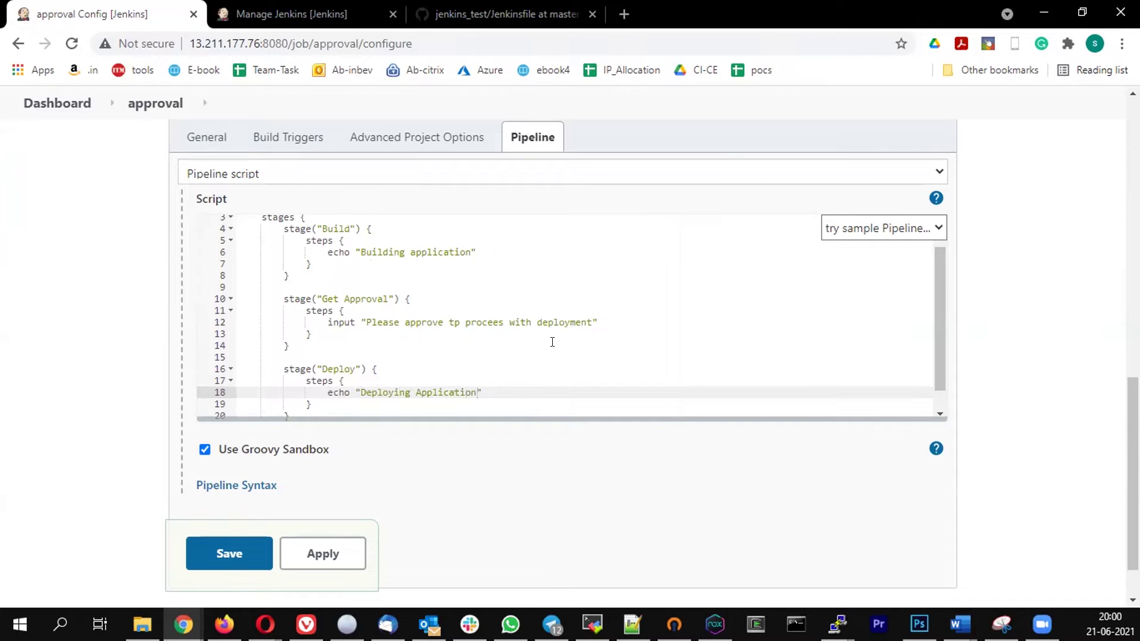
scroll(482, 319, down, 1)
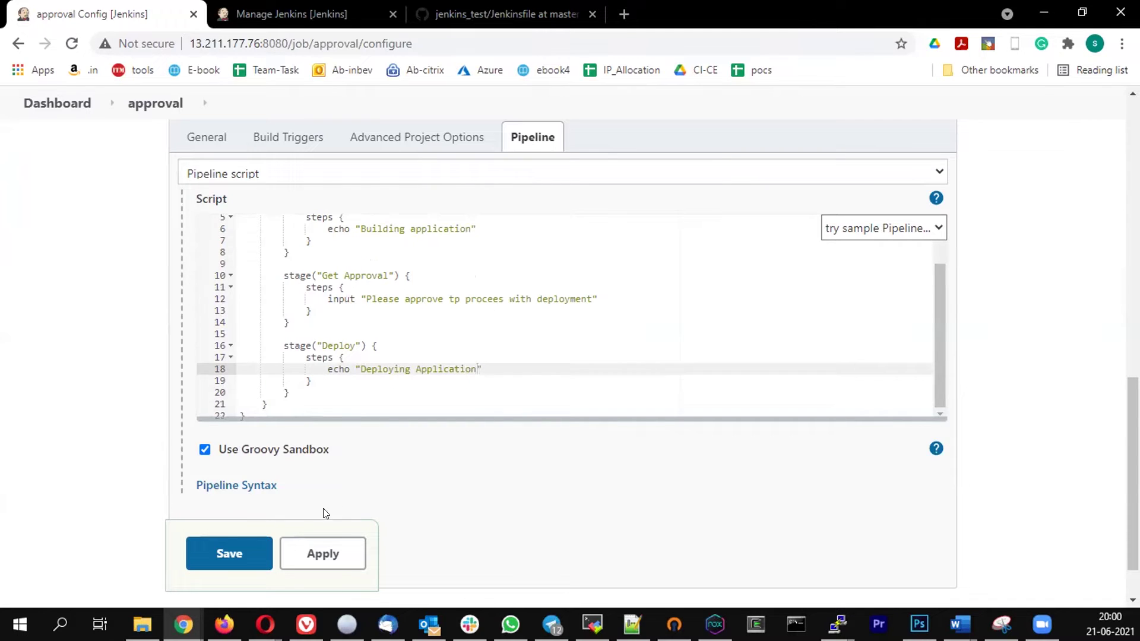
- Save the approval pipeline and run build #1, which waits at Get Approval
click(218, 556)
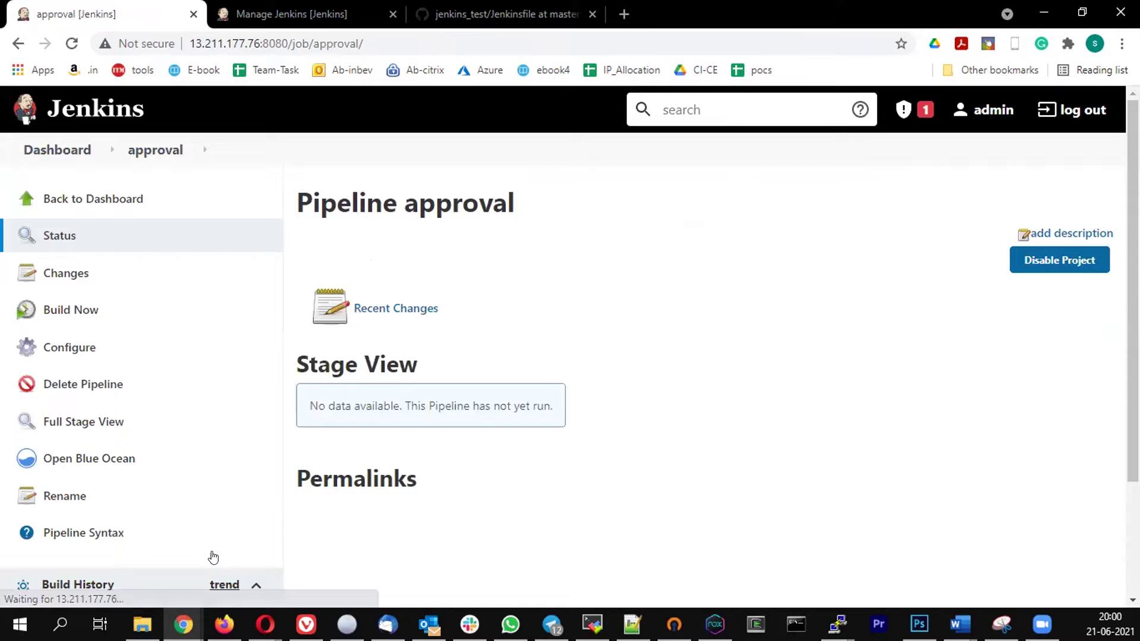
click(51, 313)
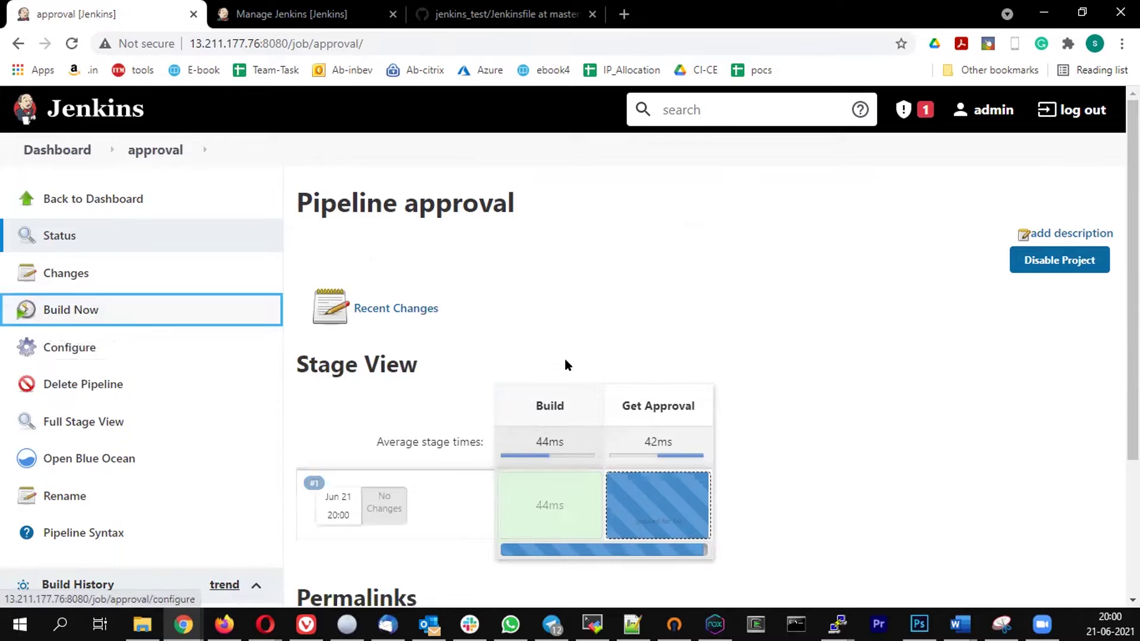
scroll(565, 365, down, 1)
scroll(565, 366, down, 1)
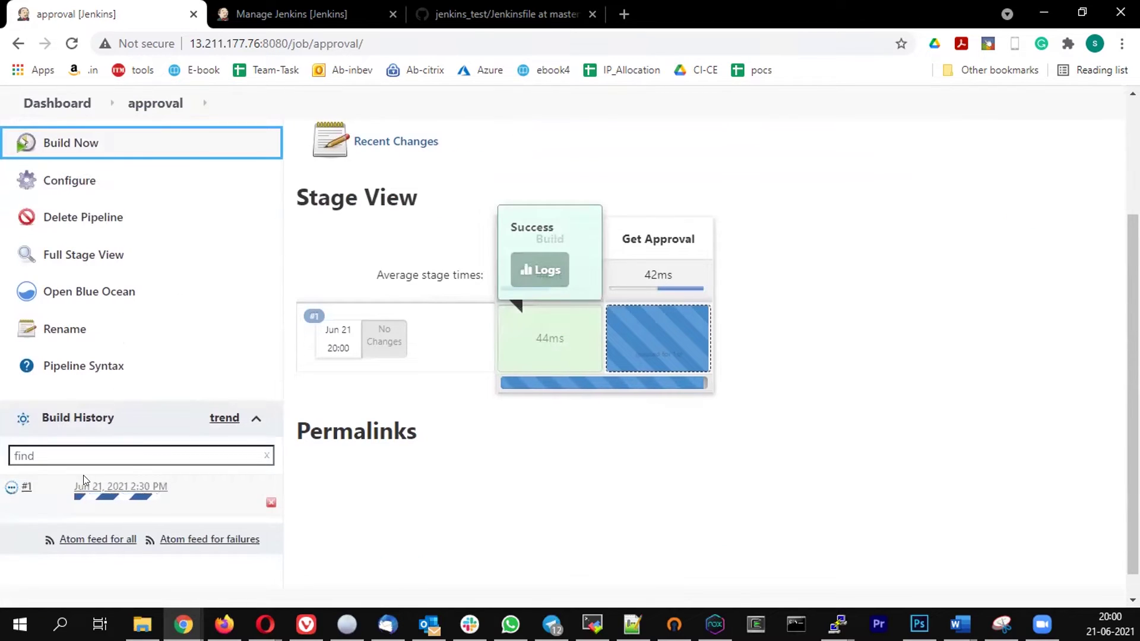
mouse_move(658, 506)
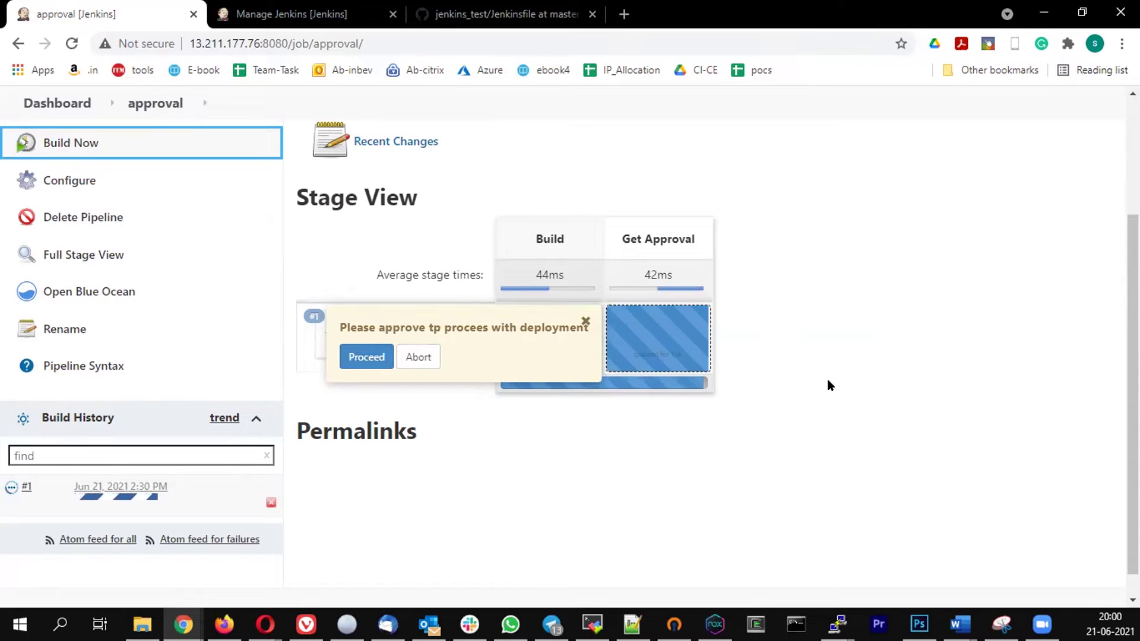
- Fix the prompt typos to 'Please approve to proceed with deployment' and save
click(81, 181)
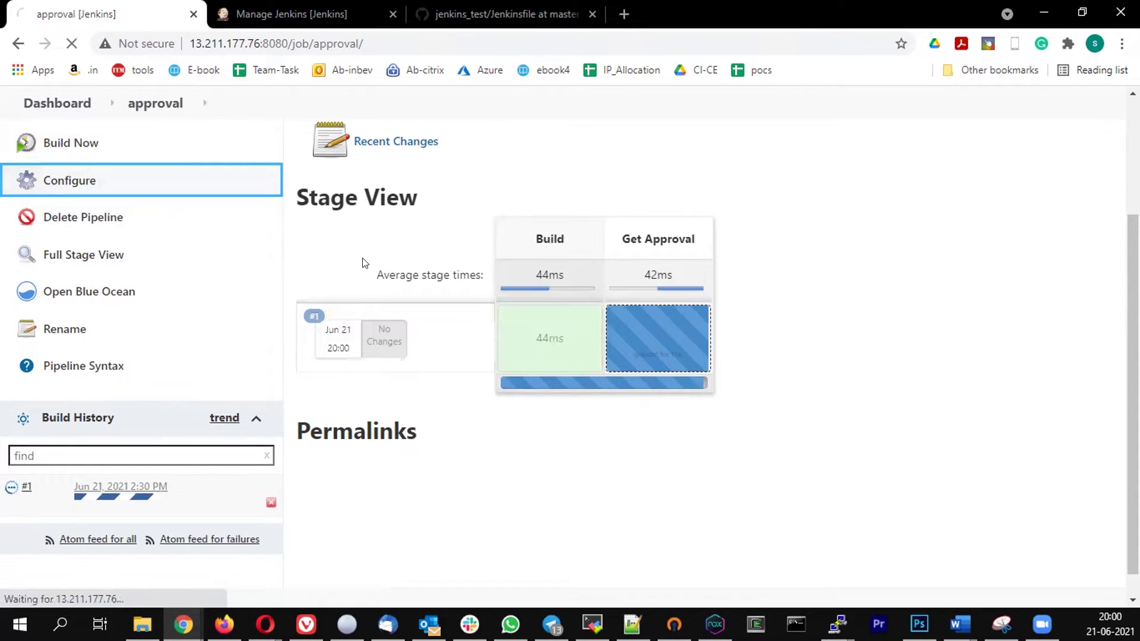
scroll(356, 298, down, 5)
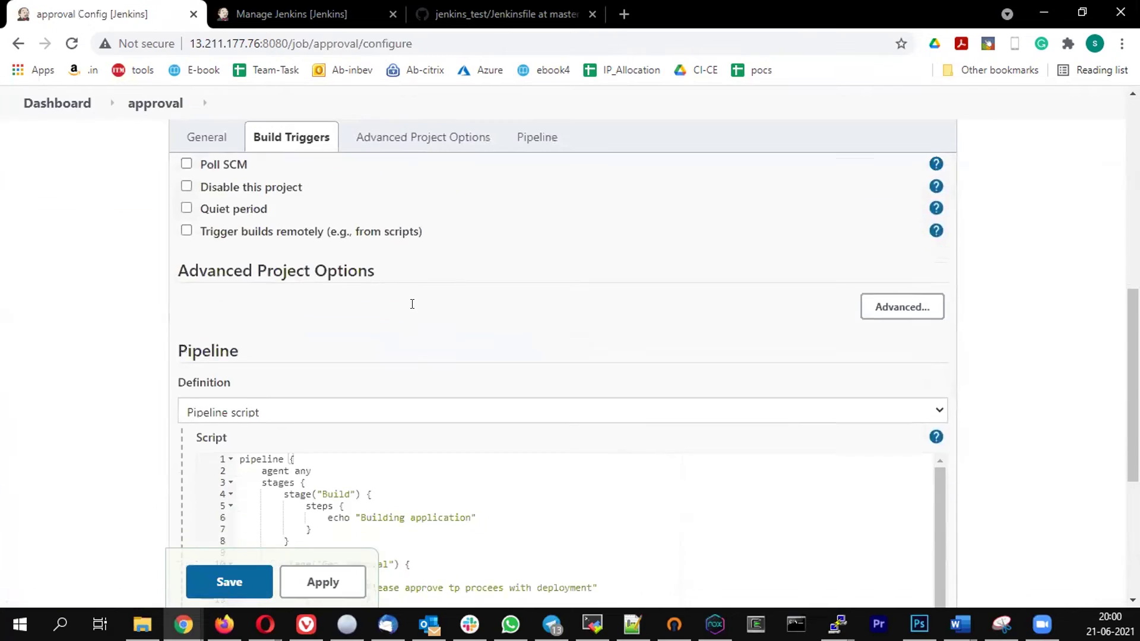
scroll(411, 304, down, 3)
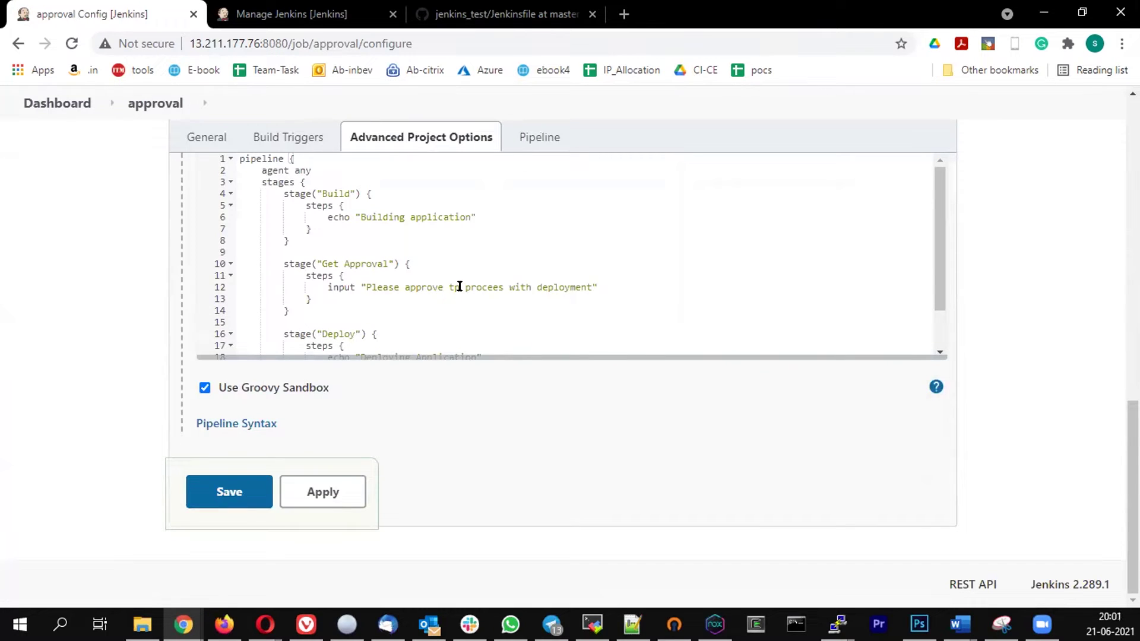
click(459, 286)
key(BackSpace)
text(o)
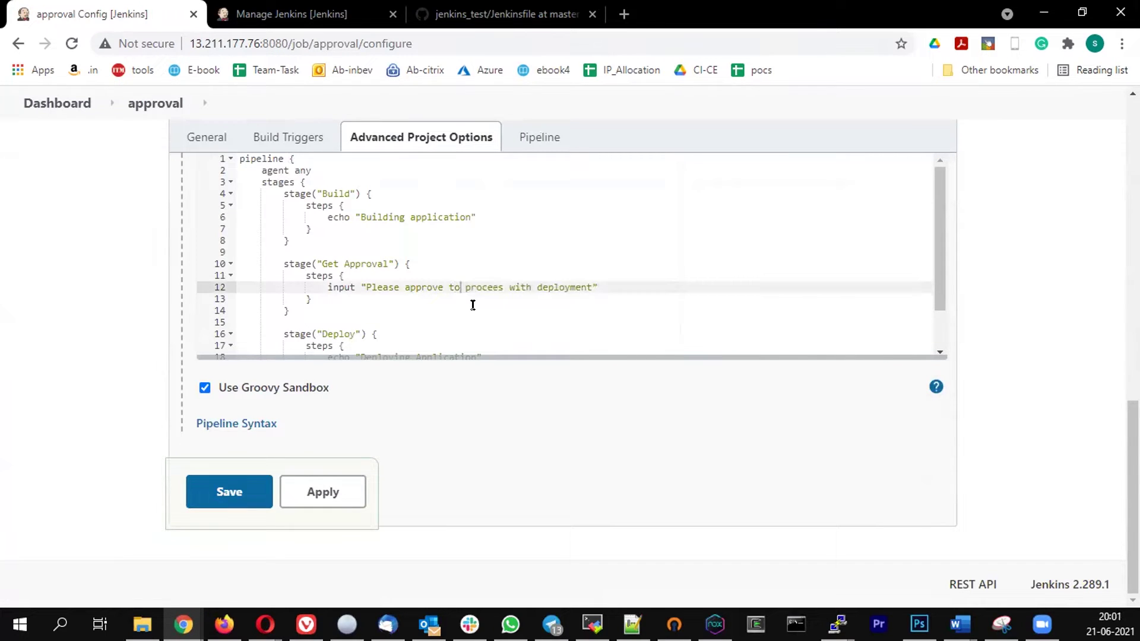
key(Right)
key(Right)
key(Right)
key(Right)
key(Right)
key(Right)
key(BackSpace)
text(e)
key(BackSpace)
text(d)
click(472, 304)
click(228, 492)
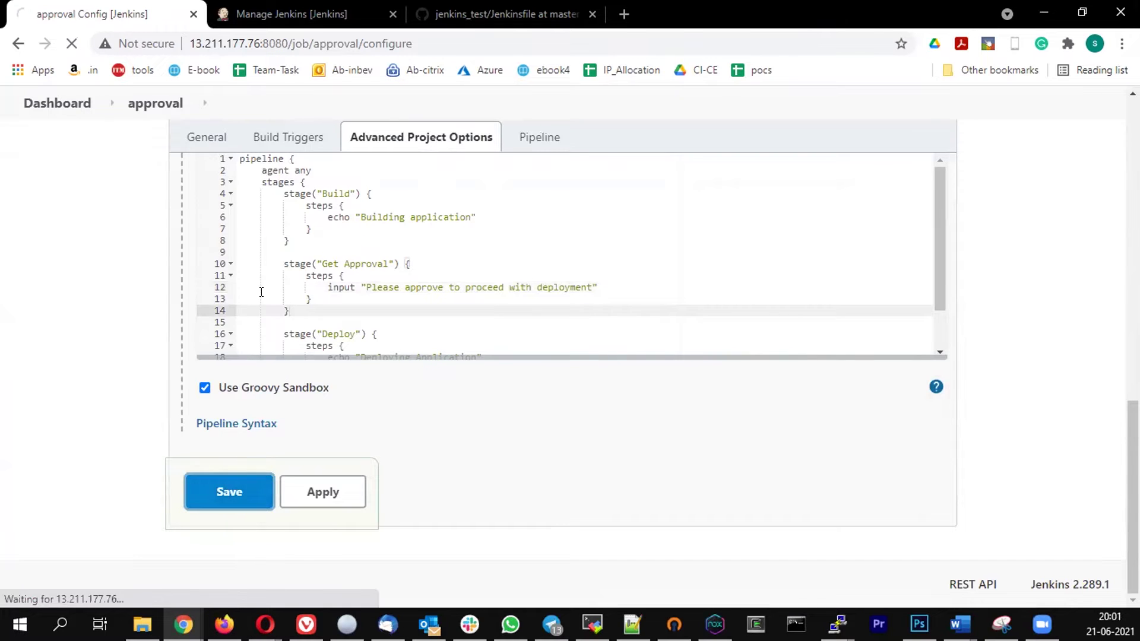
scroll(643, 302, down, 2)
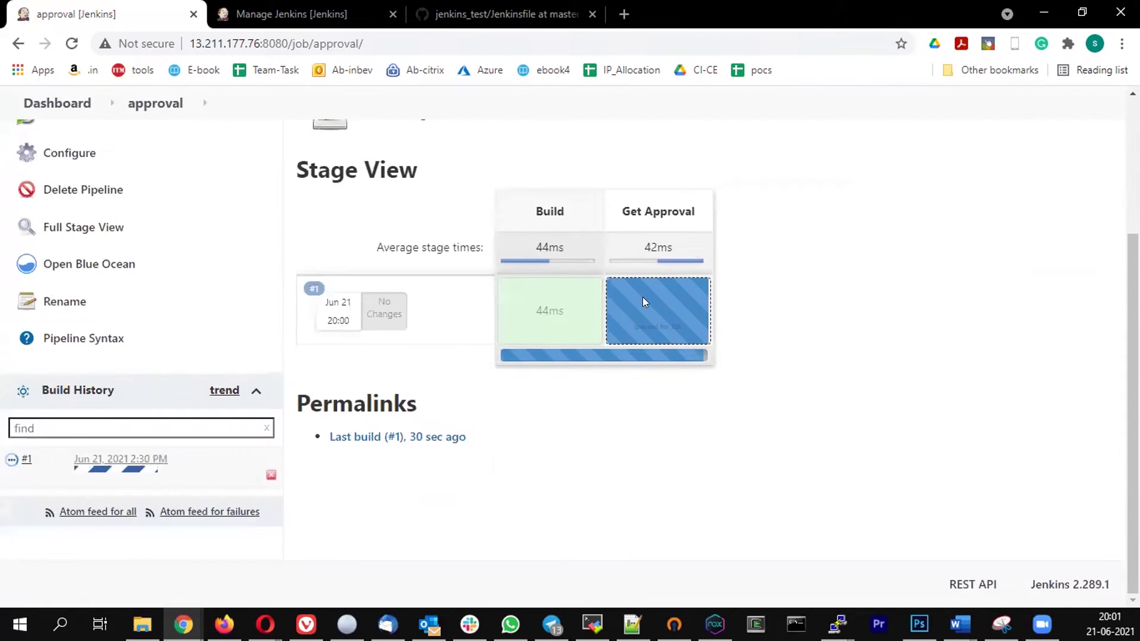
mouse_move(658, 311)
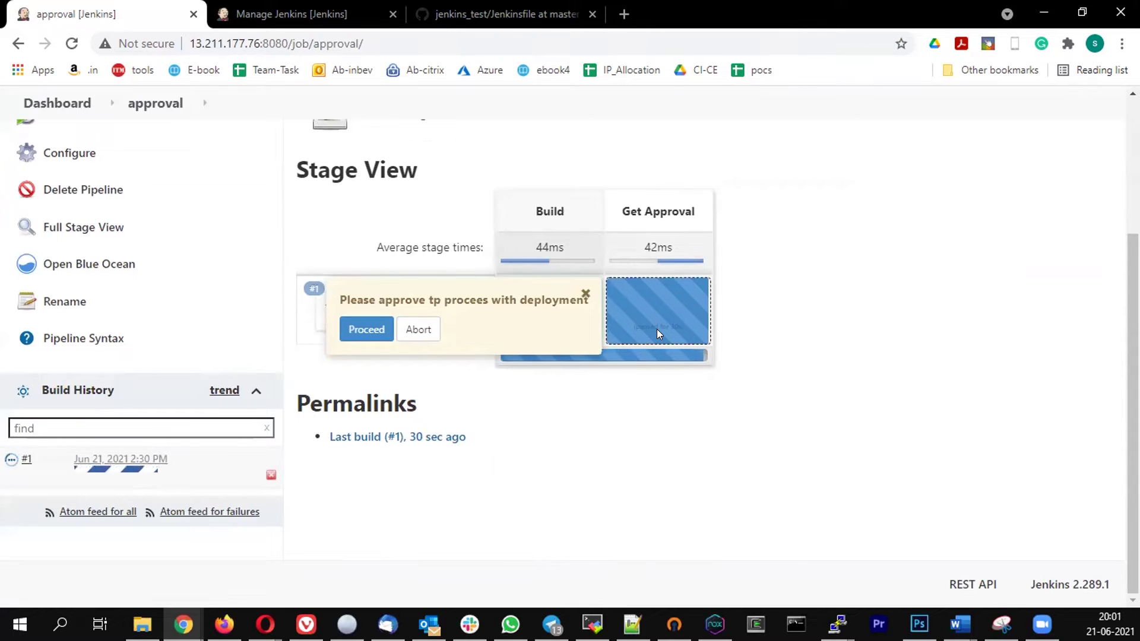
- Abort build #1, then approve build #2 and check Deploy logs 'Deploying Application'
click(418, 330)
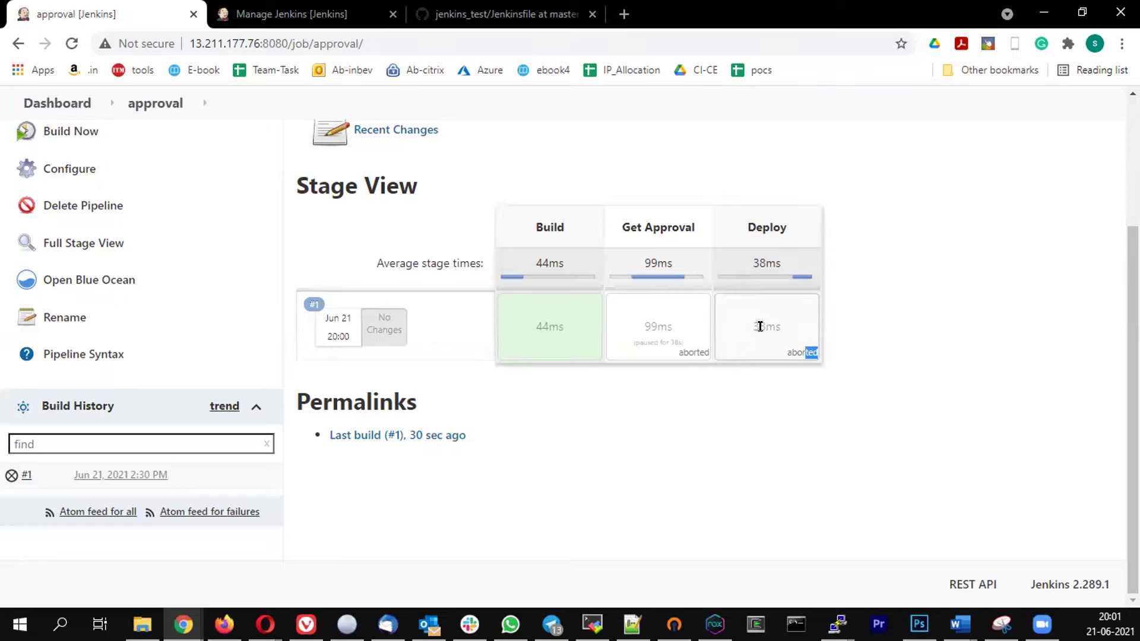
click(72, 133)
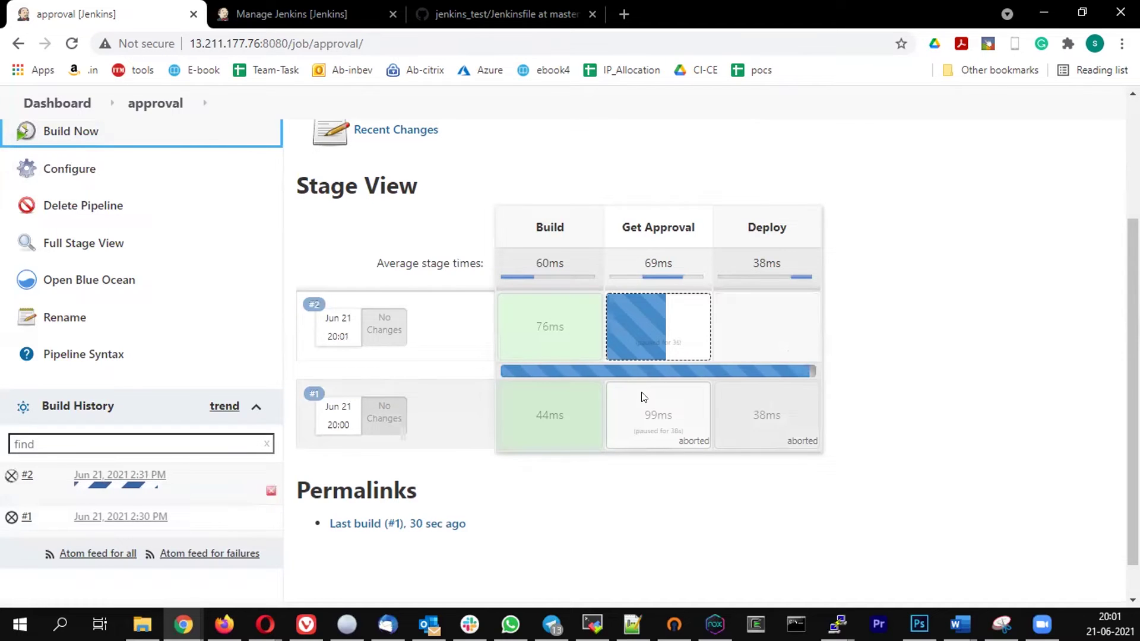
mouse_move(658, 327)
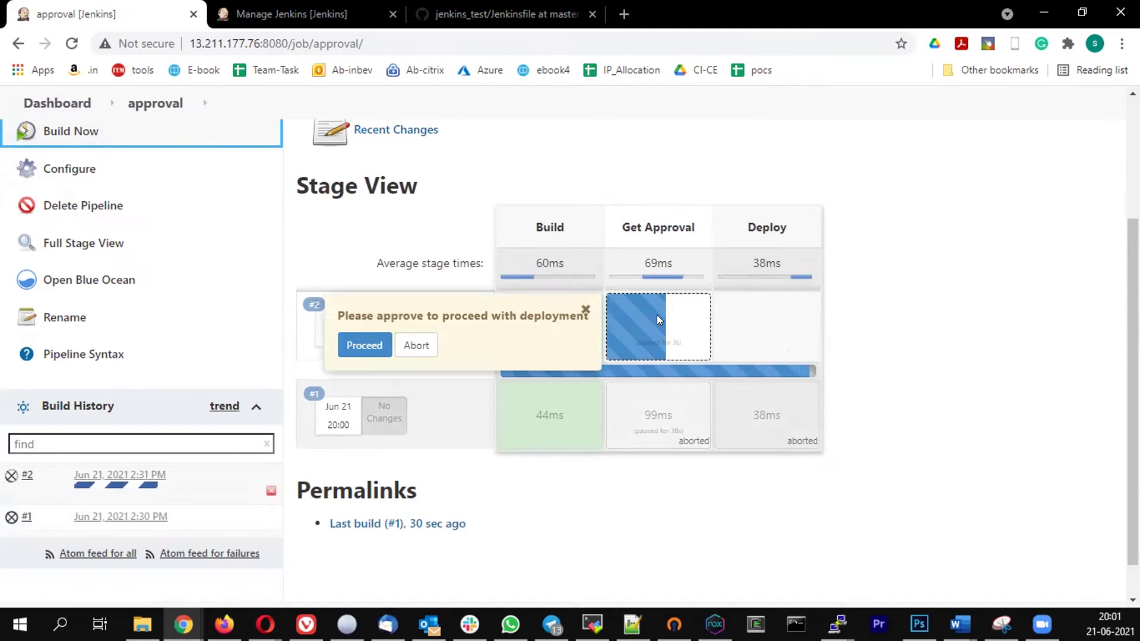
click(352, 345)
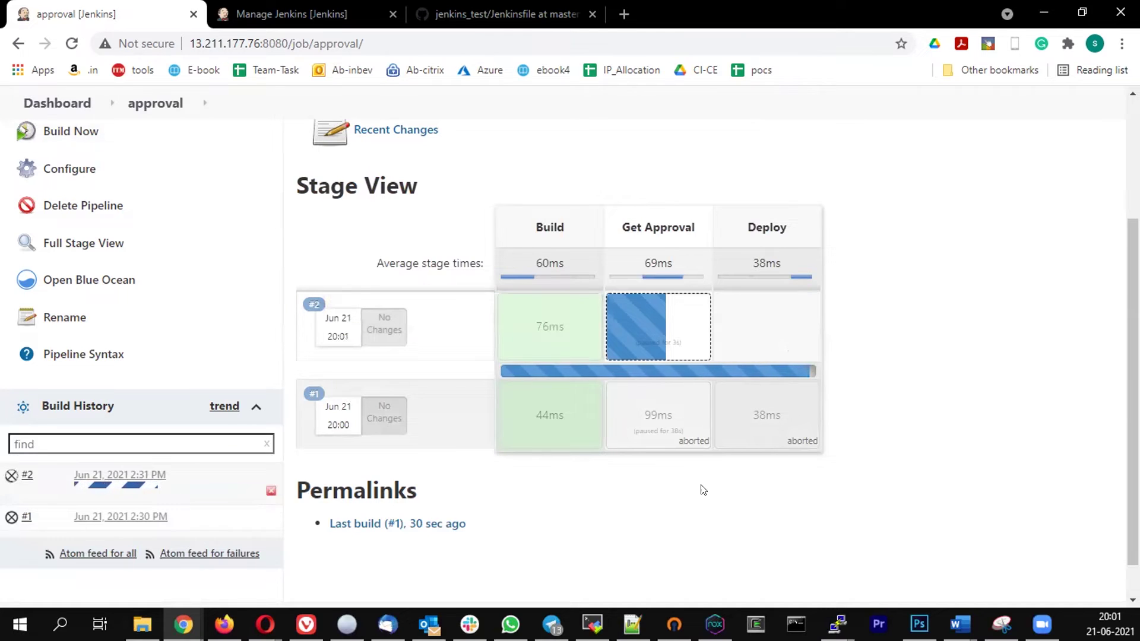
mouse_move(766, 326)
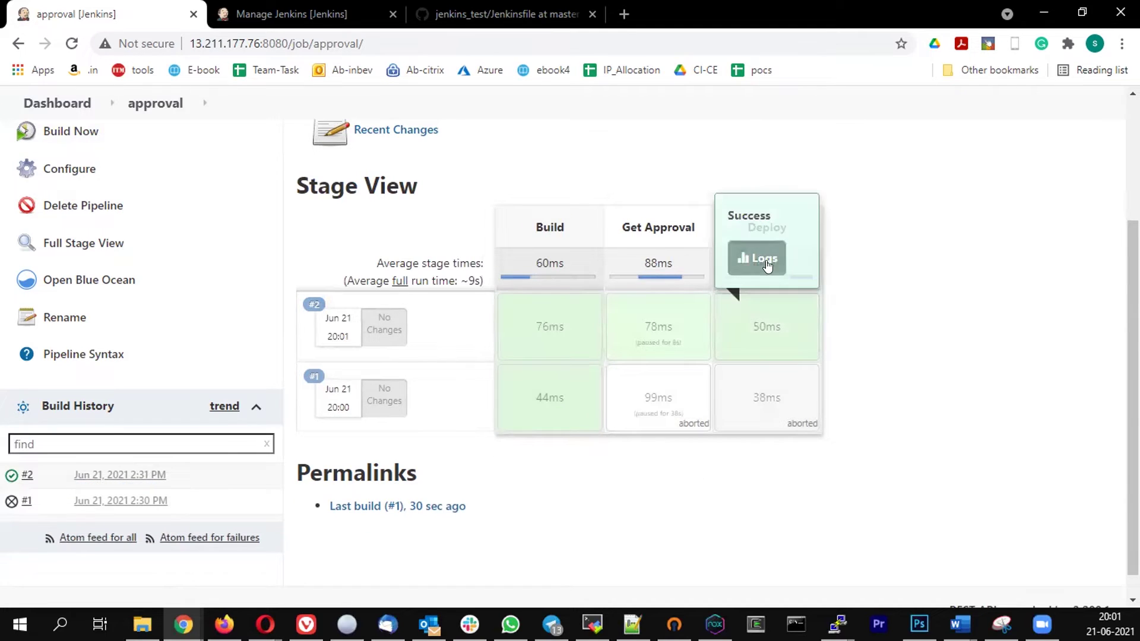
click(756, 257)
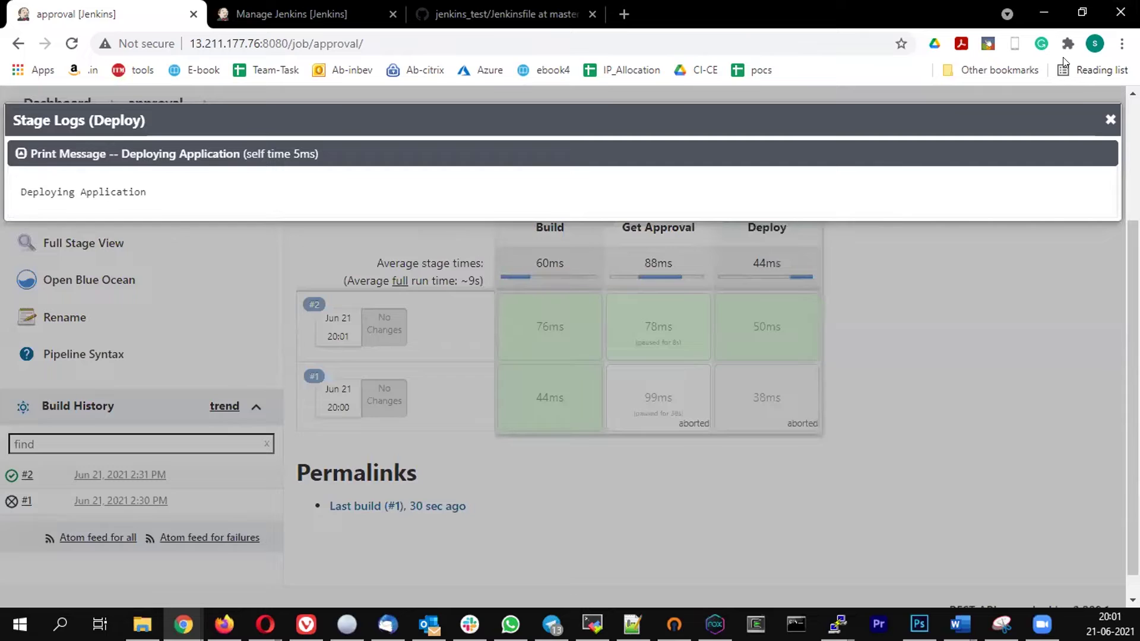
click(1111, 120)
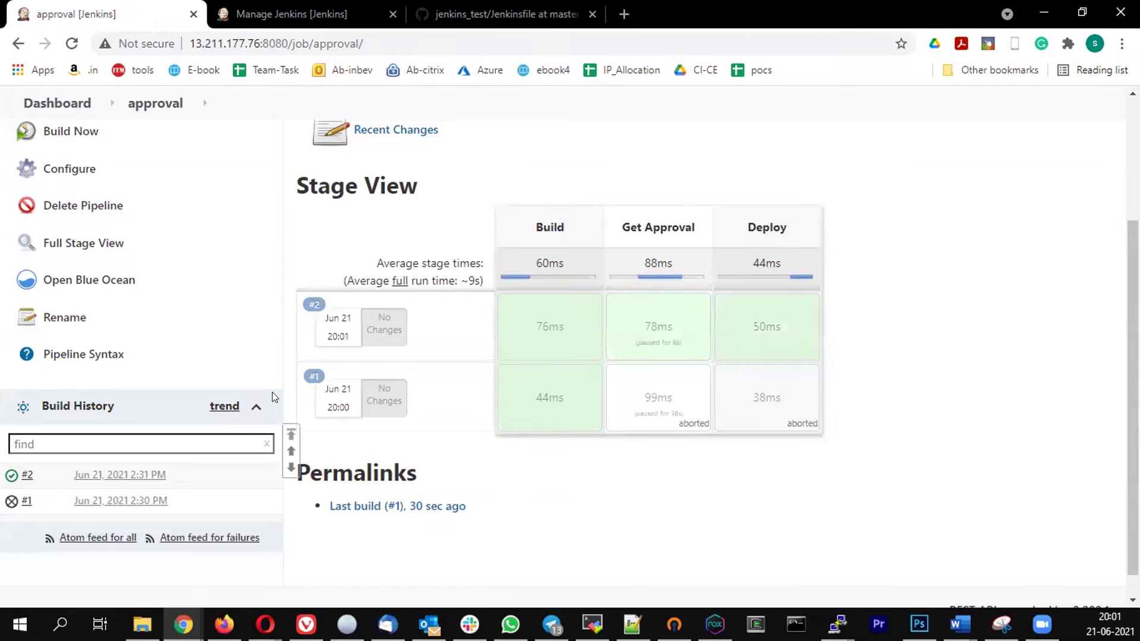
scroll(272, 392, up, 1)
scroll(179, 383, up, 2)
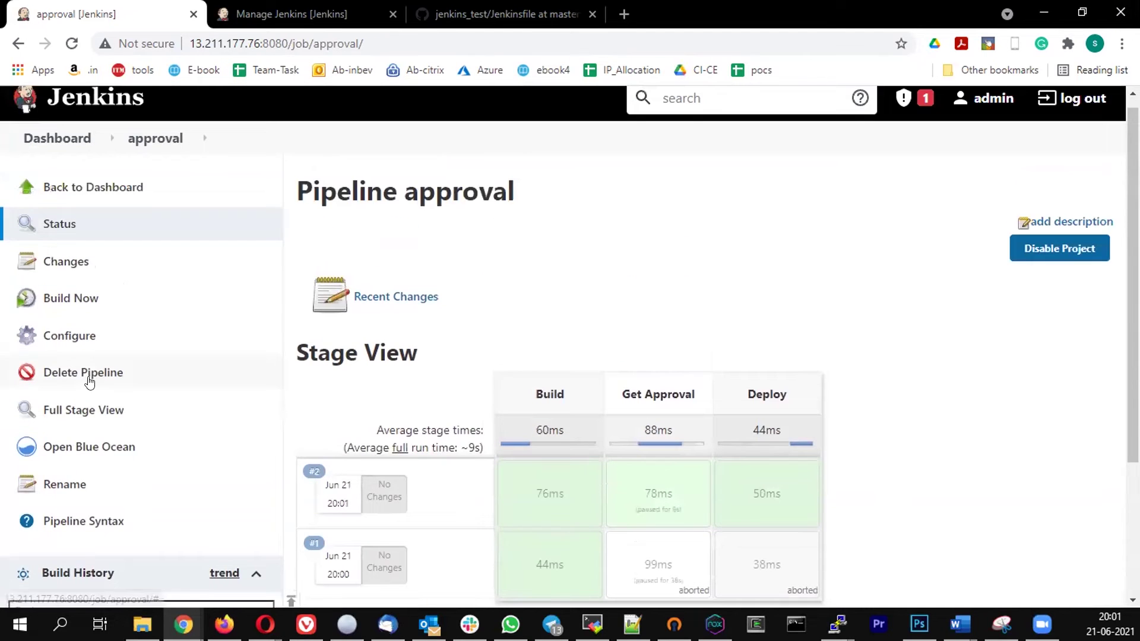
- Reopen the approval configuration, select the entire pipeline script, and switch applications
click(62, 339)
scroll(389, 417, down, 5)
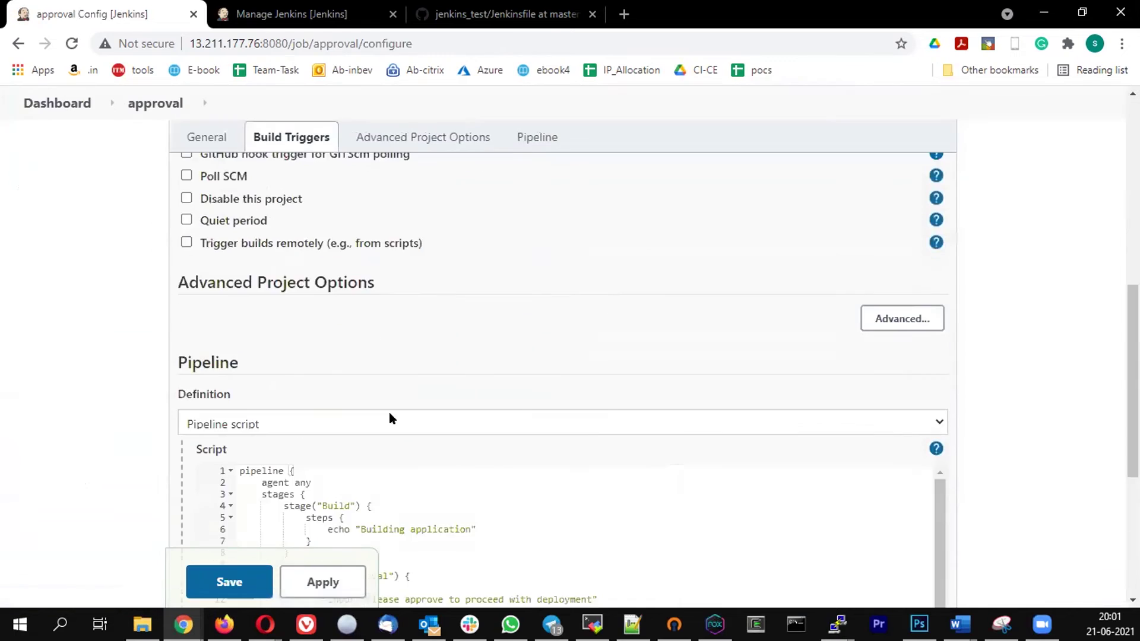
scroll(390, 417, down, 3)
click(367, 299)
key(ctrl+a)
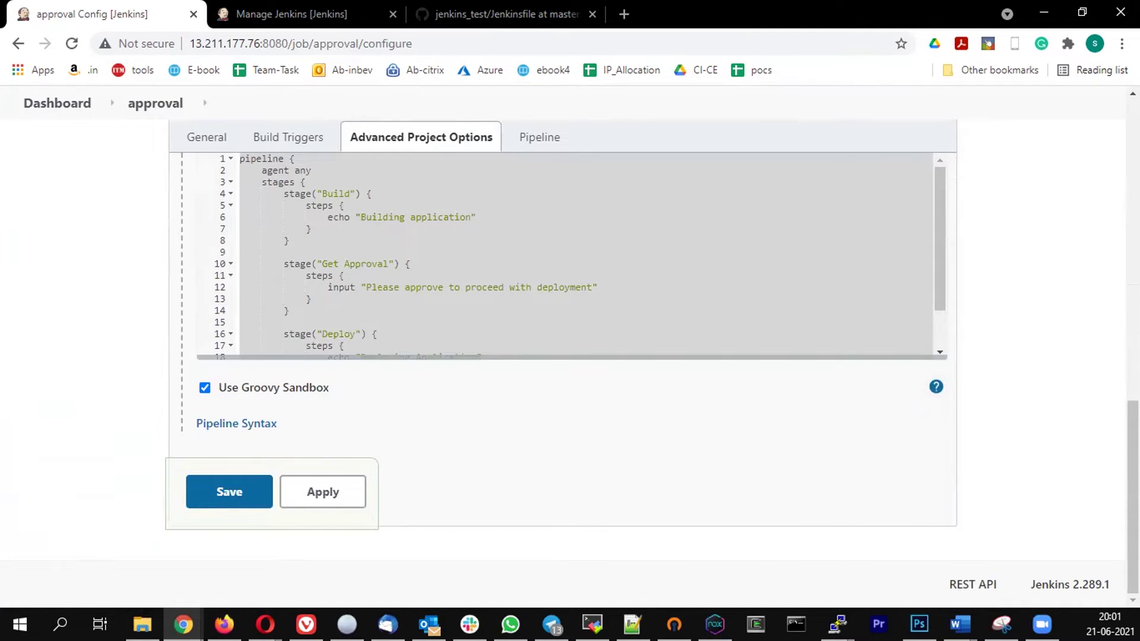
key(alt+Tab)
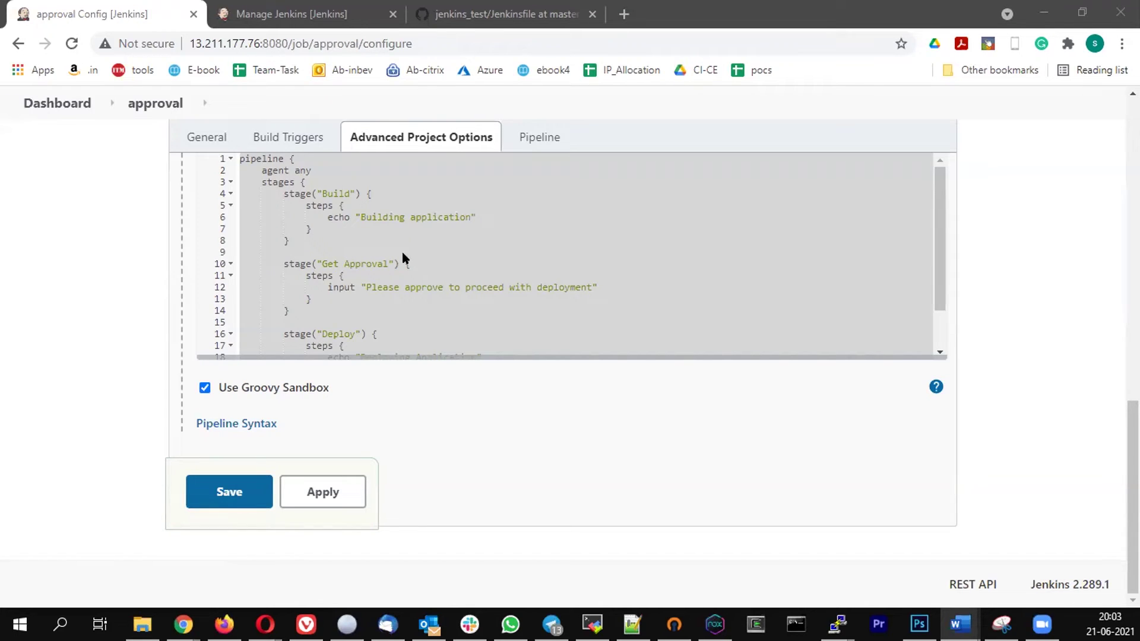
- Add options { timeout(time: 1, unit: 'MINUTES') } inside the Get Approval stage
click(392, 275)
click(325, 287)
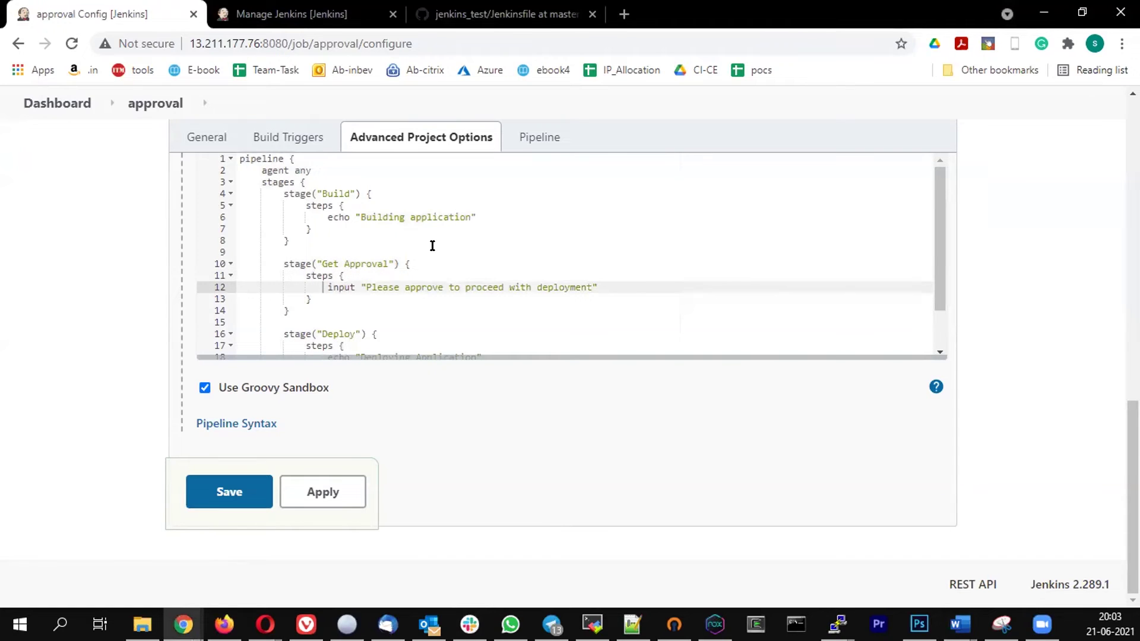
click(464, 264)
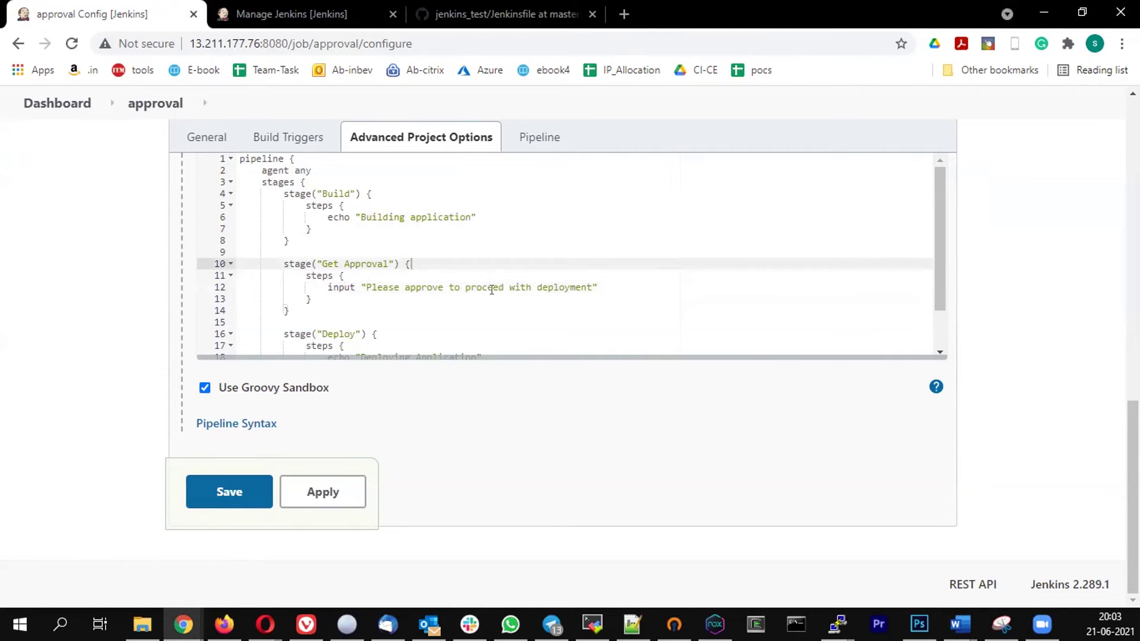
key(Return)
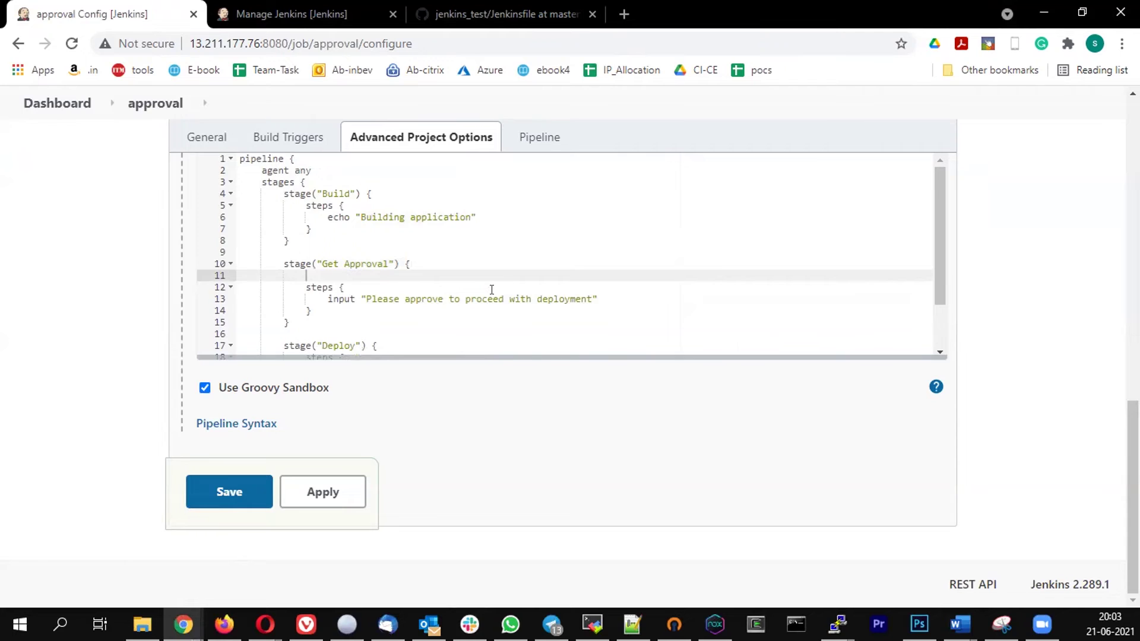
text(op)
text(tions )
text({)
key(Return)
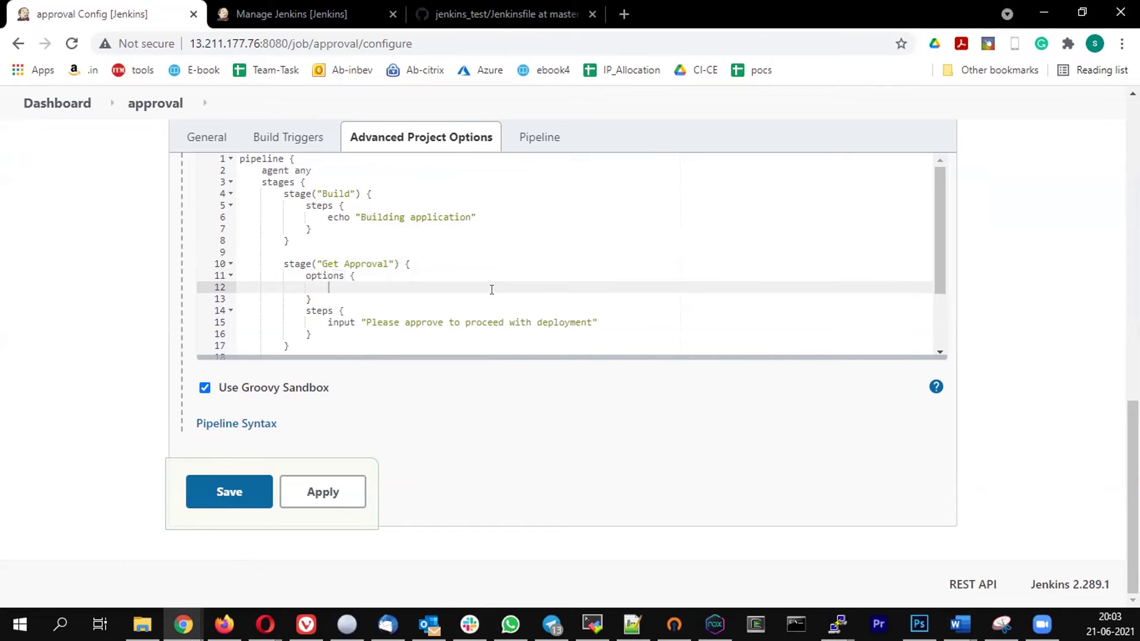
text(timeou)
text(t()
text(time: )
text(1)
key(Right)
text(, un)
text(it: )
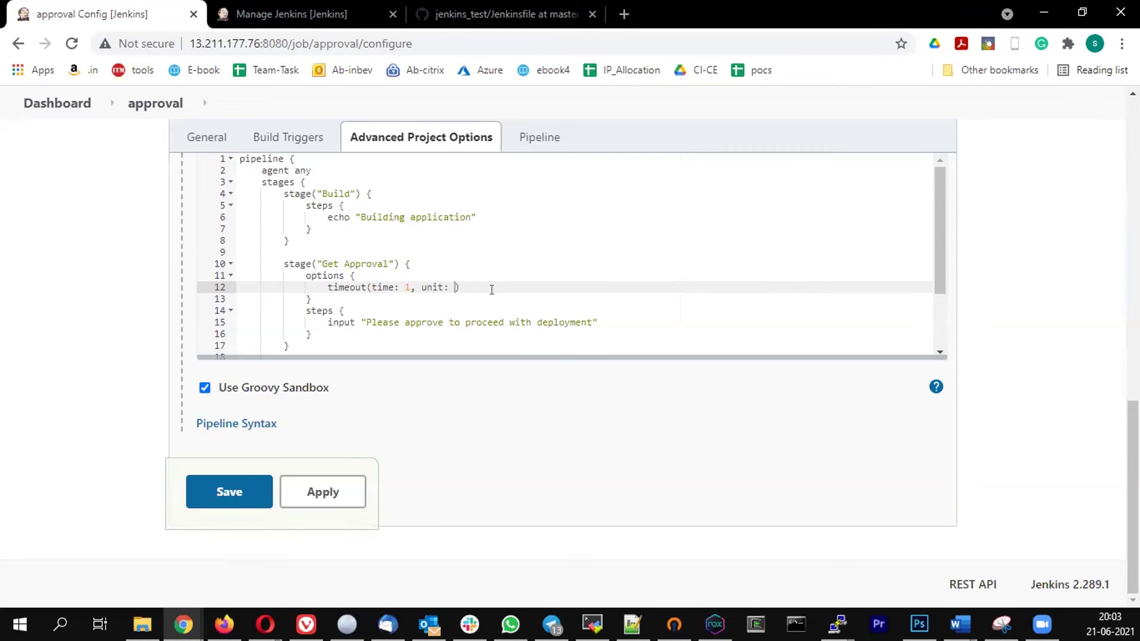
text('M)
text(INUTES)
click(598, 301)
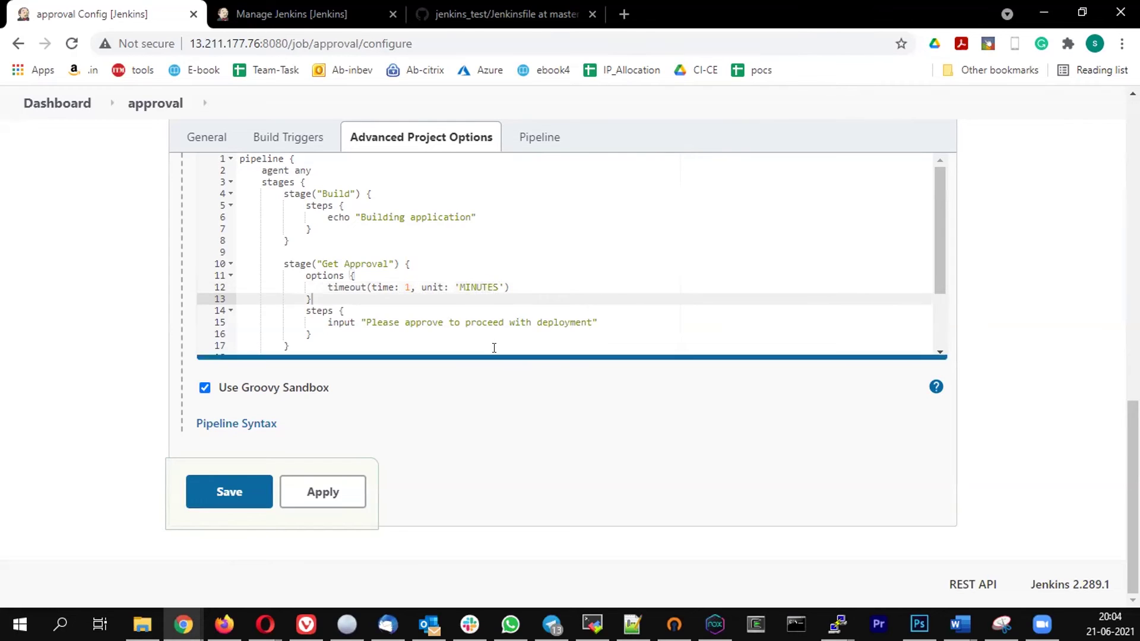
scroll(437, 266, down, 1)
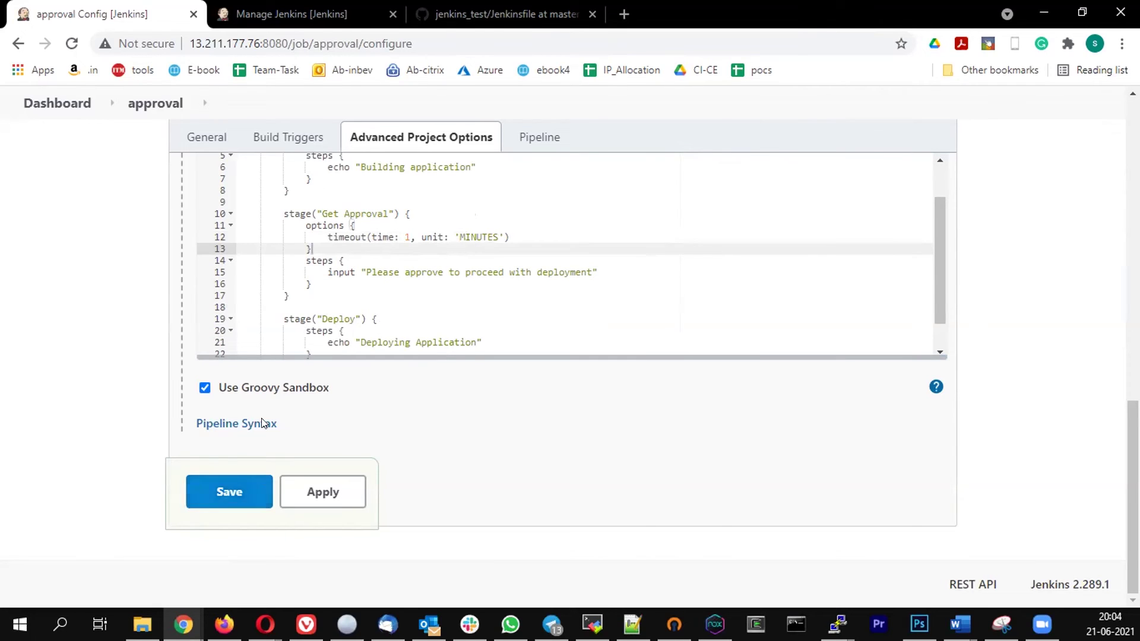
- Save, approve build #3 so it deploys, then leave build #4 unapproved
click(224, 493)
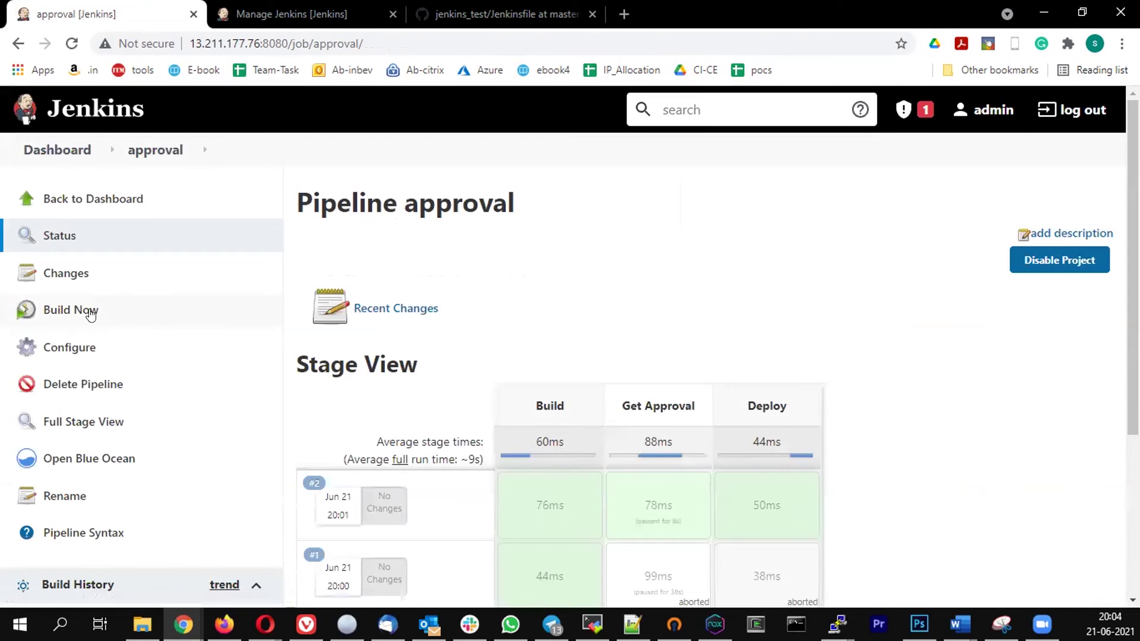
click(90, 315)
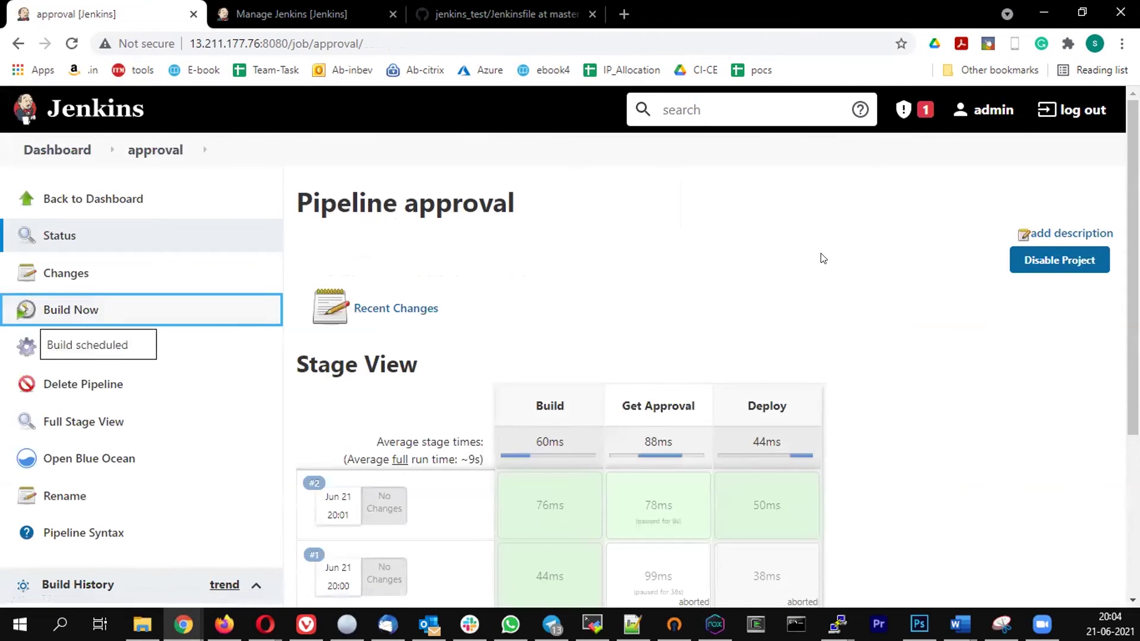
scroll(822, 259, down, 2)
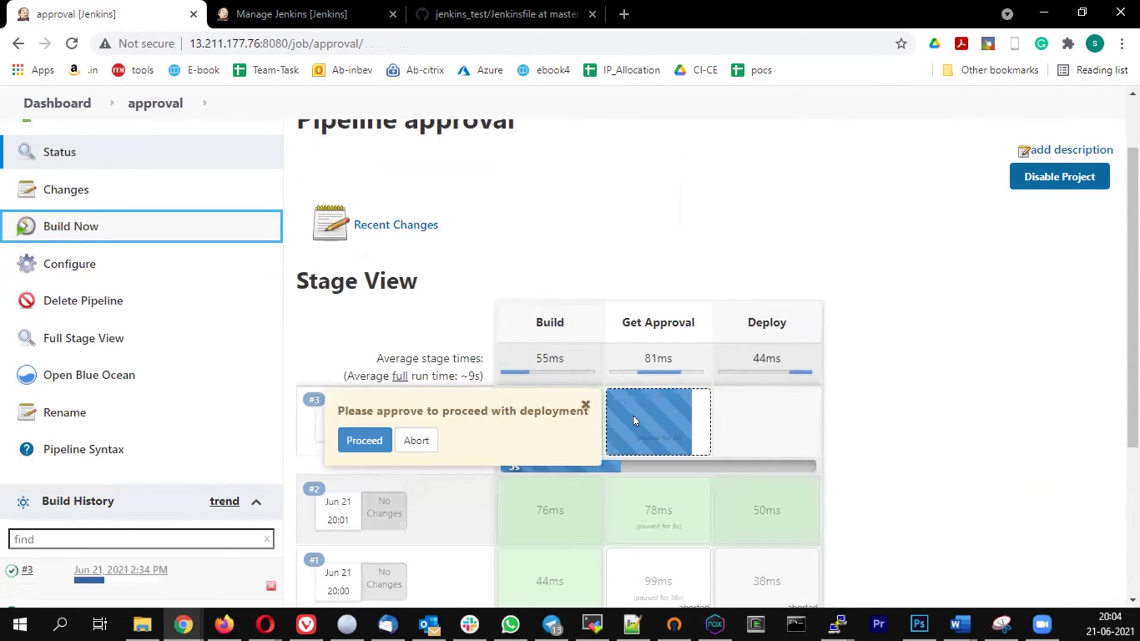
click(357, 440)
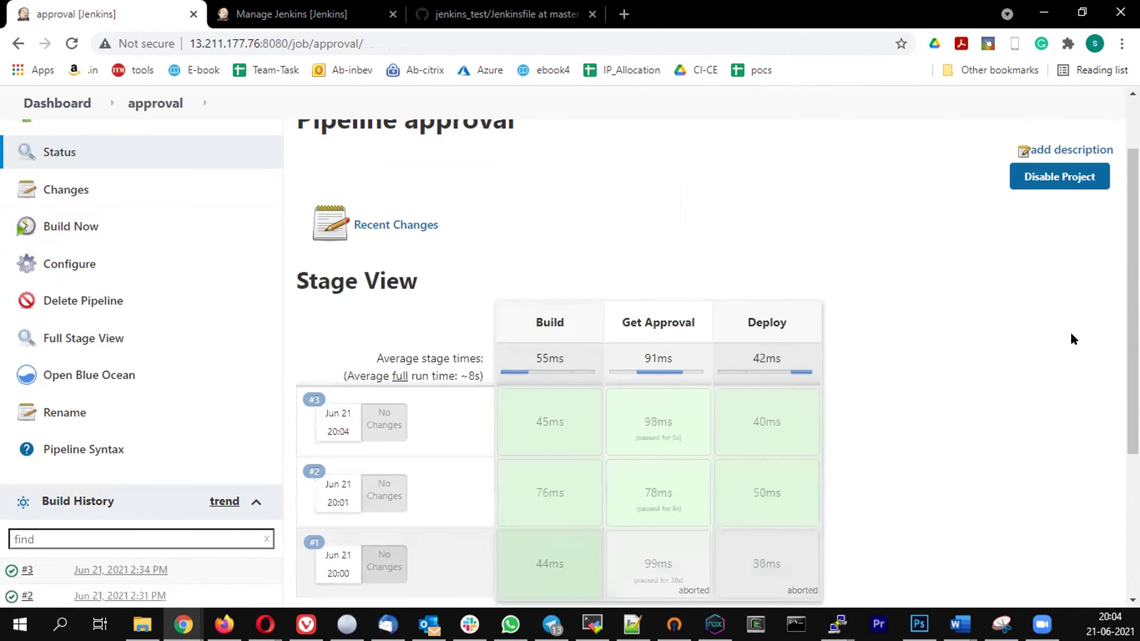
click(134, 236)
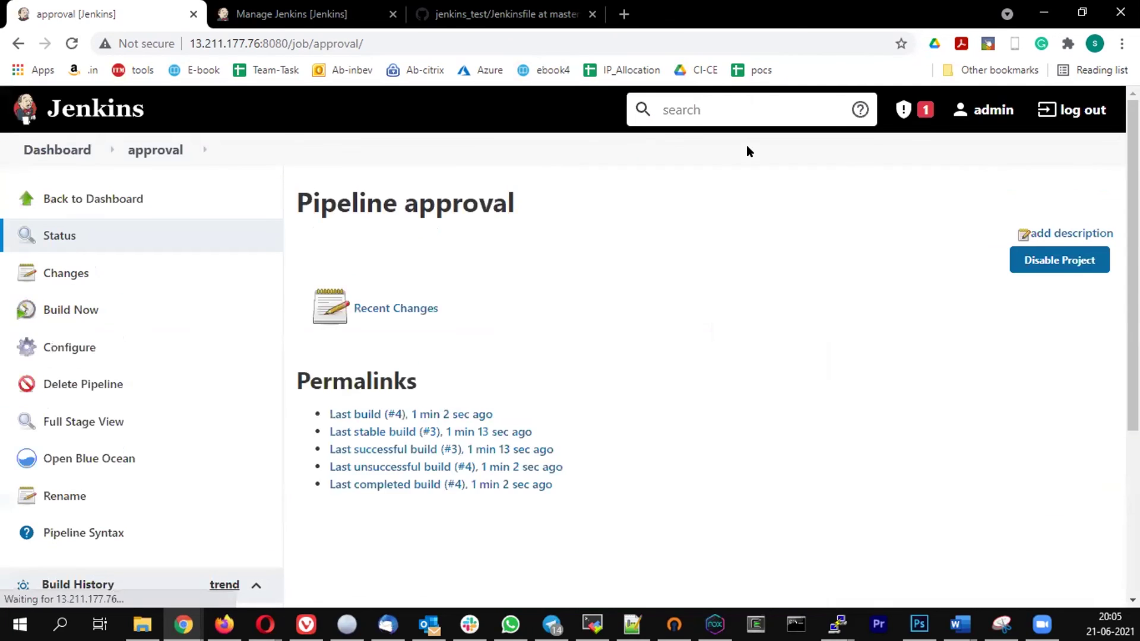
scroll(641, 210, down, 2)
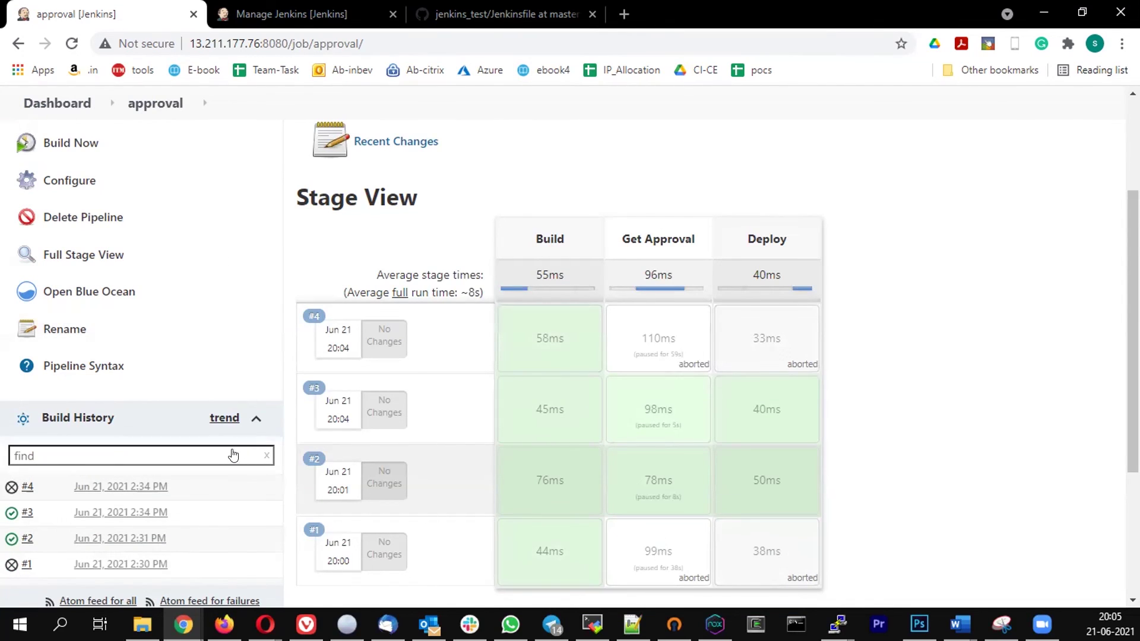
- Read build #4's console output showing the 1-minute approval timeout aborted it
click(40, 487)
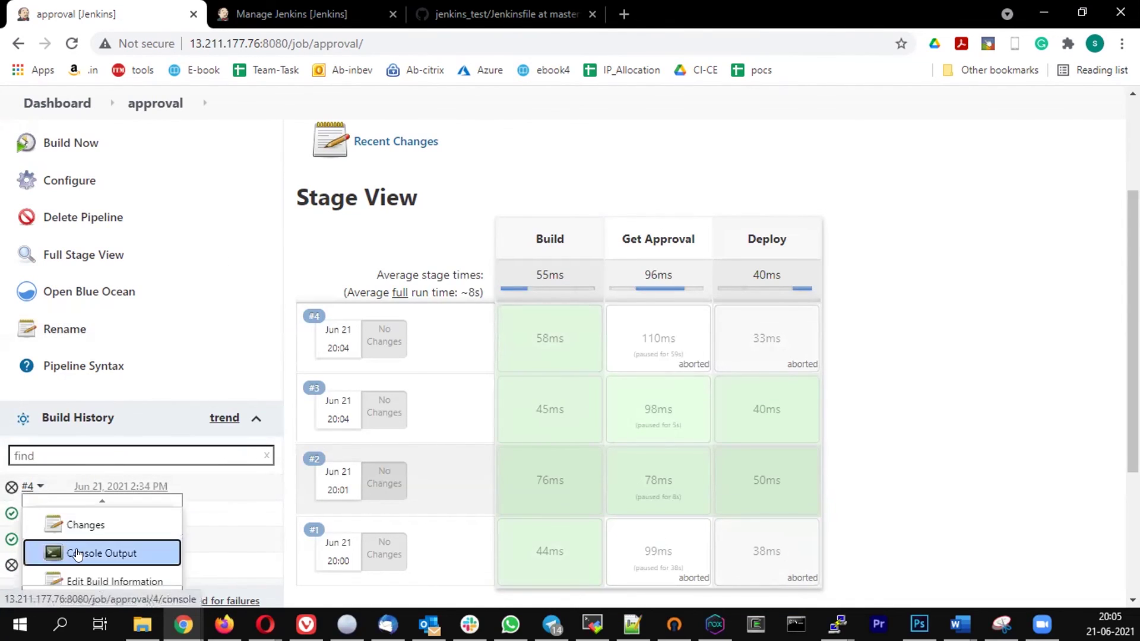
click(76, 551)
scroll(631, 341, down, 2)
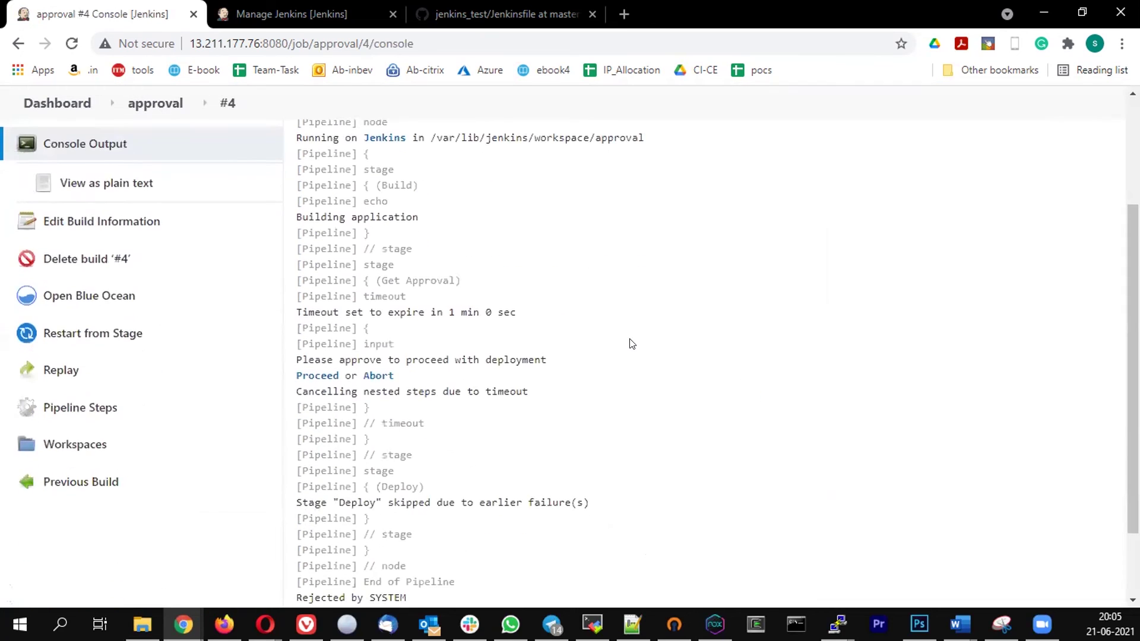
drag(289, 314, 527, 316)
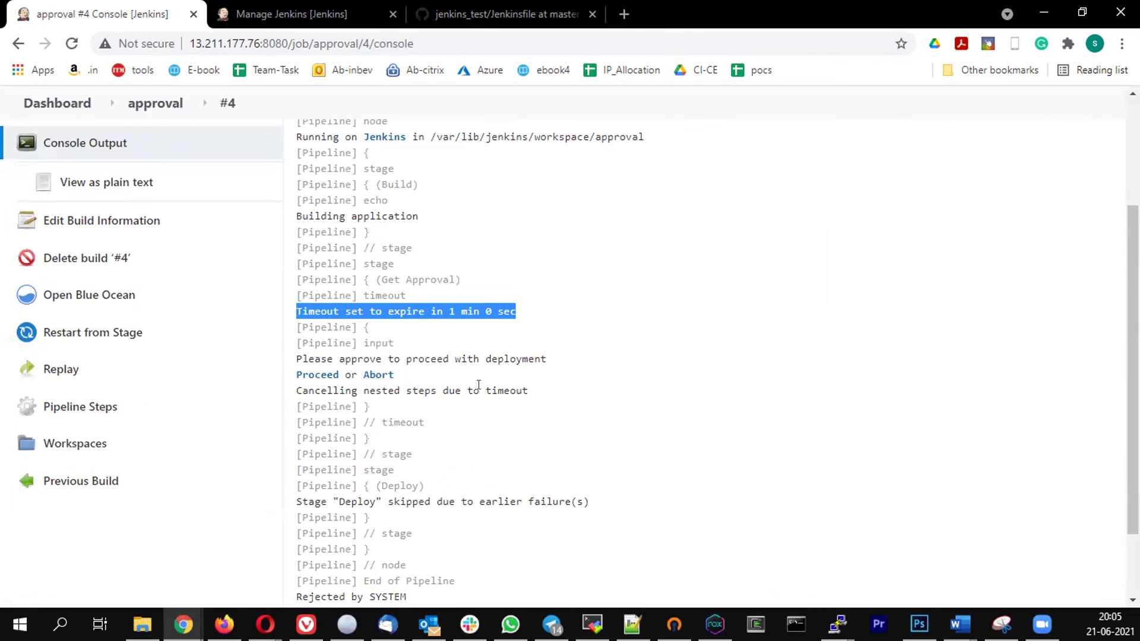
scroll(478, 386, down, 1)
drag(327, 307, 675, 357)
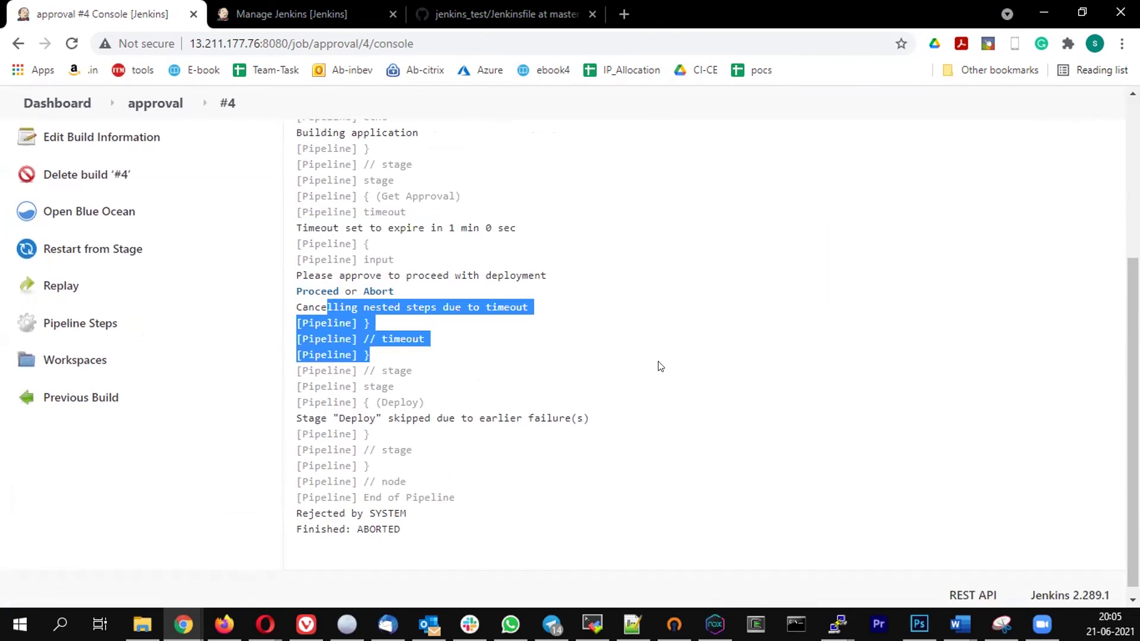
click(659, 366)
scroll(576, 342, up, 3)
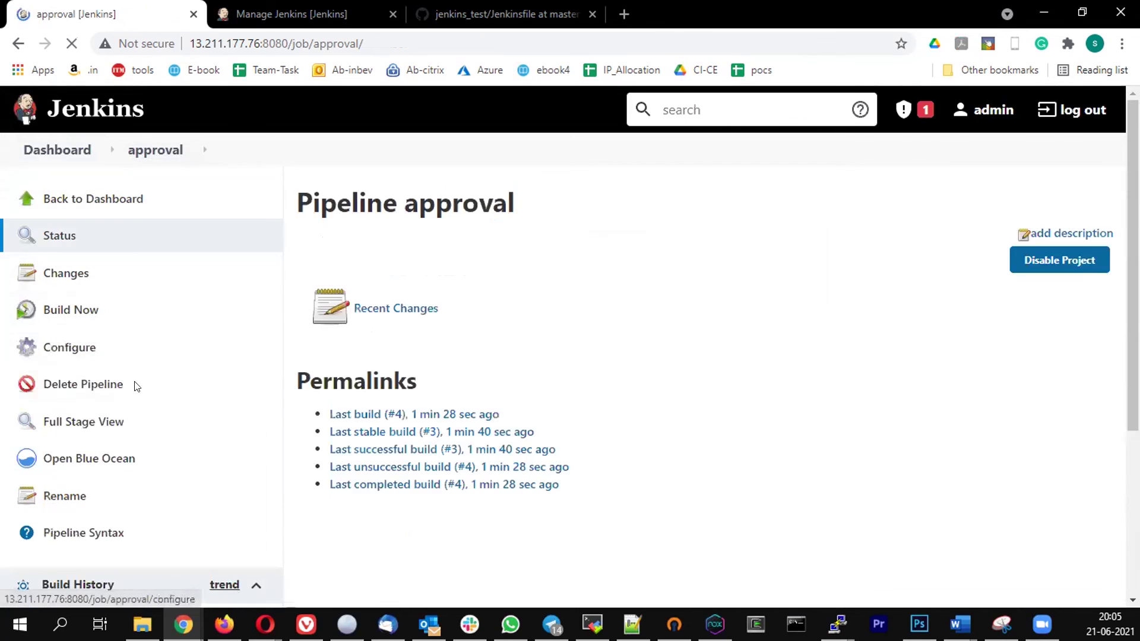
- Open the approval pipeline's configuration and select the entire pipeline script
click(67, 347)
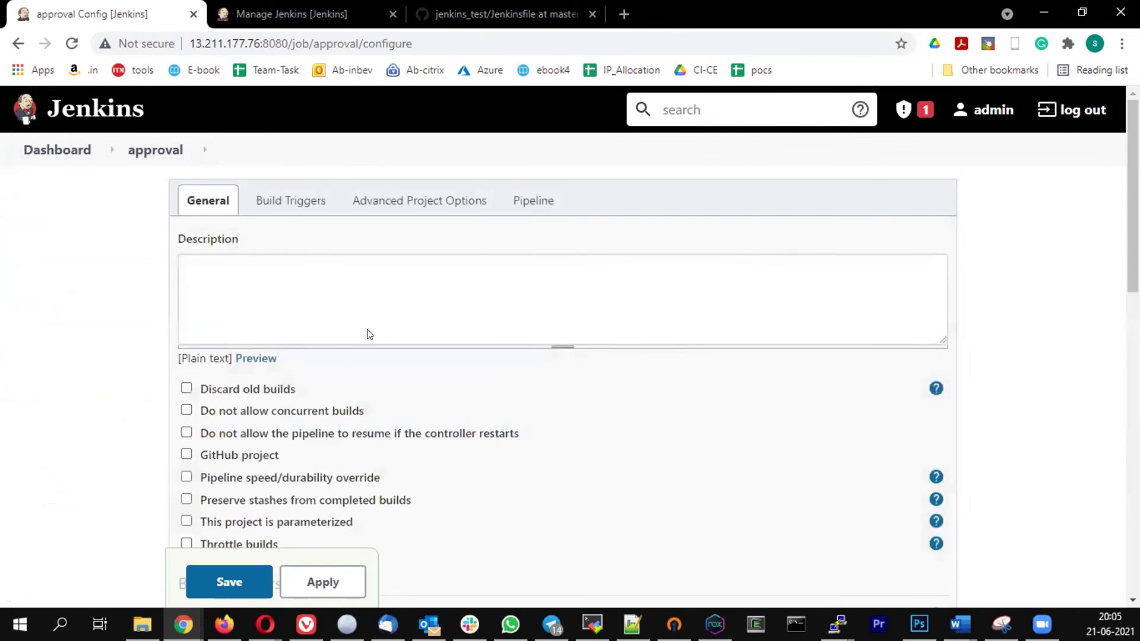
scroll(365, 329, down, 10)
scroll(369, 320, down, 5)
click(383, 326)
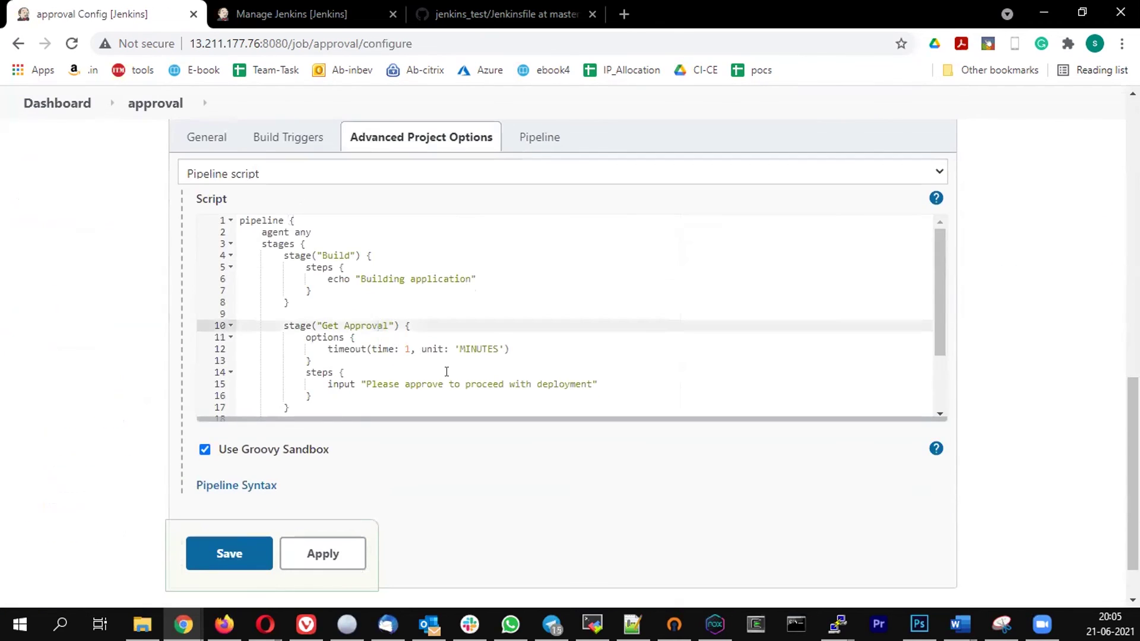
key(ctrl+a)
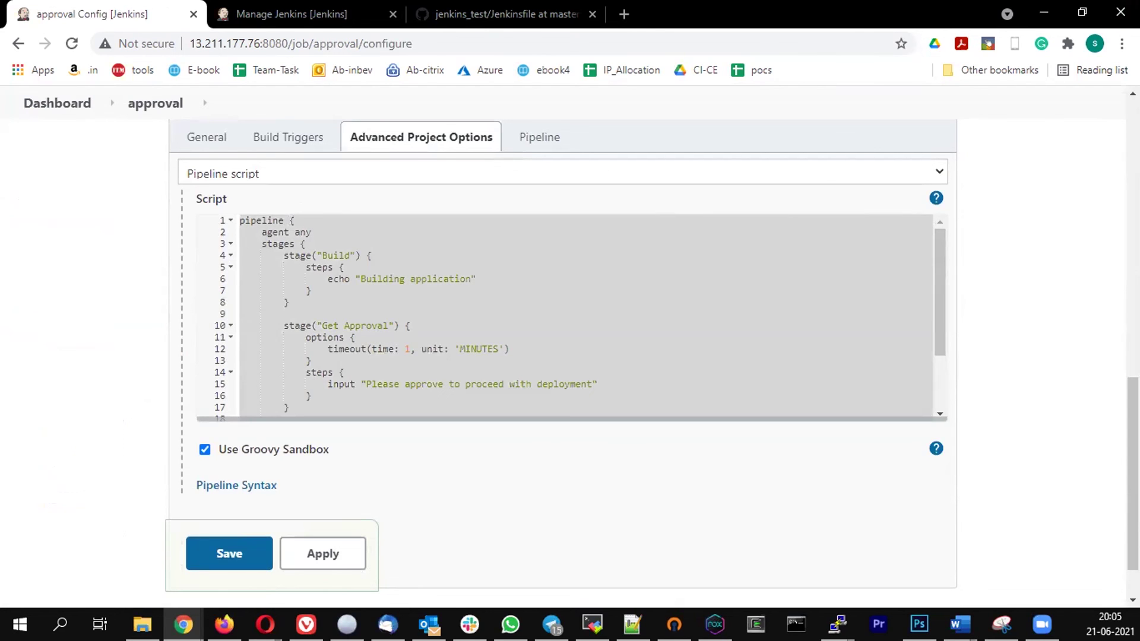